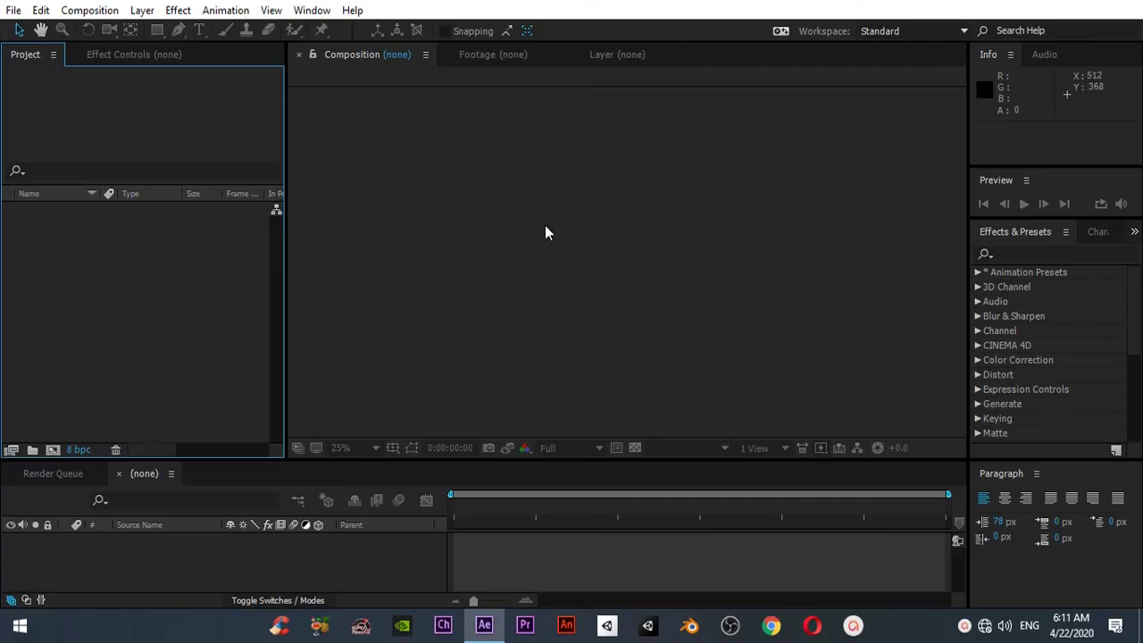
- Create a new composition, Comp 1, at 1920×1080, 30 fps and one minute long
click(89, 9)
click(109, 28)
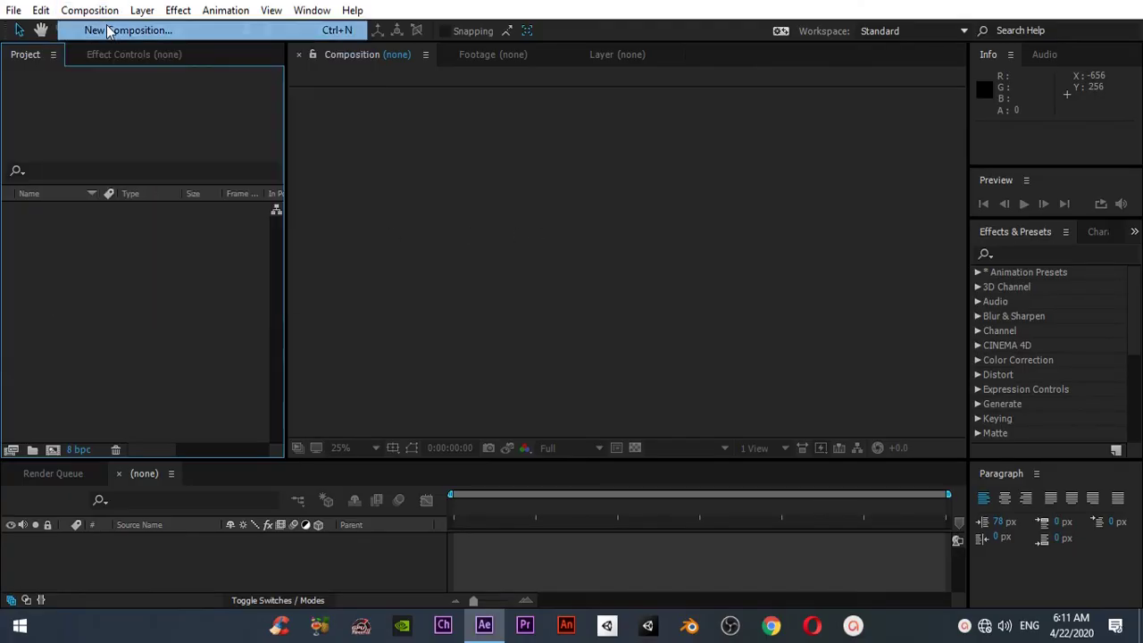
click(502, 288)
text(30)
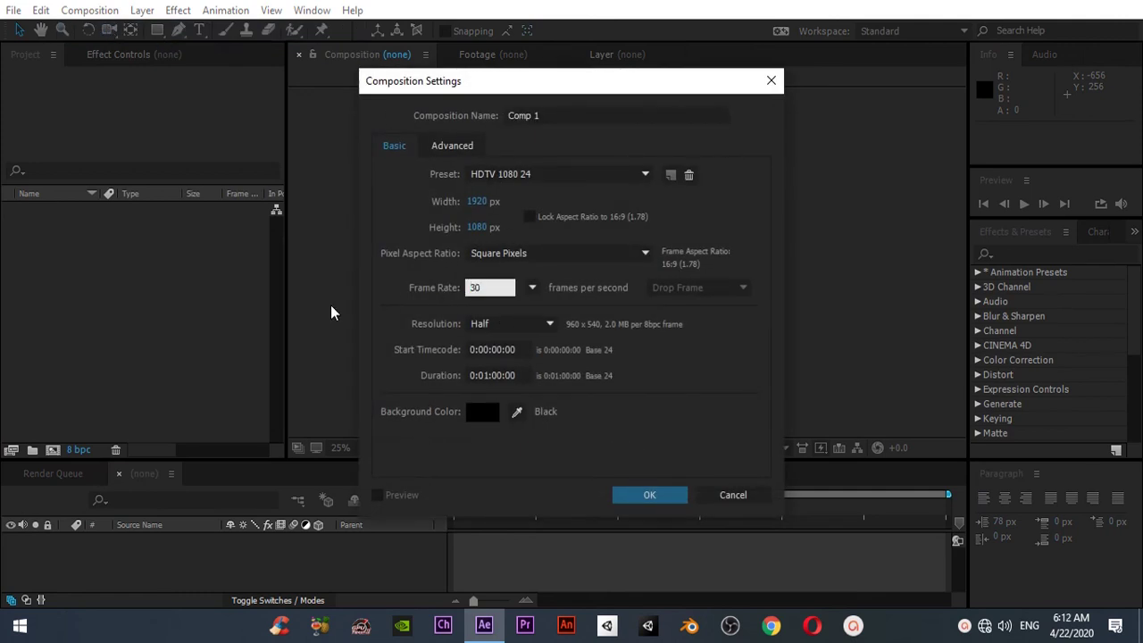
click(648, 499)
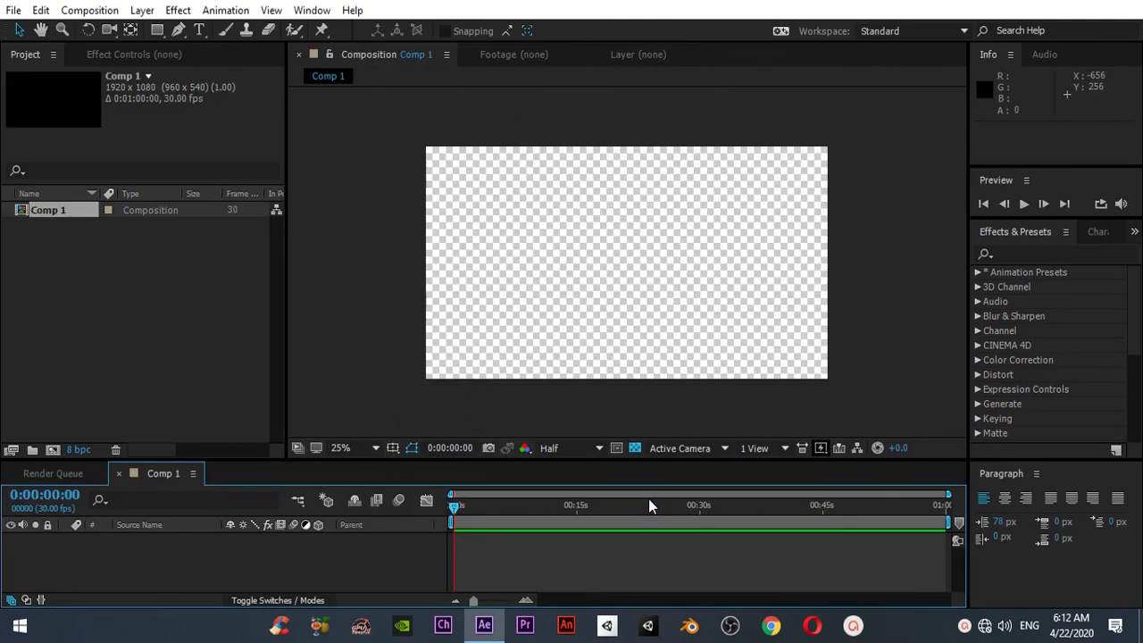
- Import the MP4 production ID_4013036 and drag it into Comp 1 as layer 1
click(13, 10)
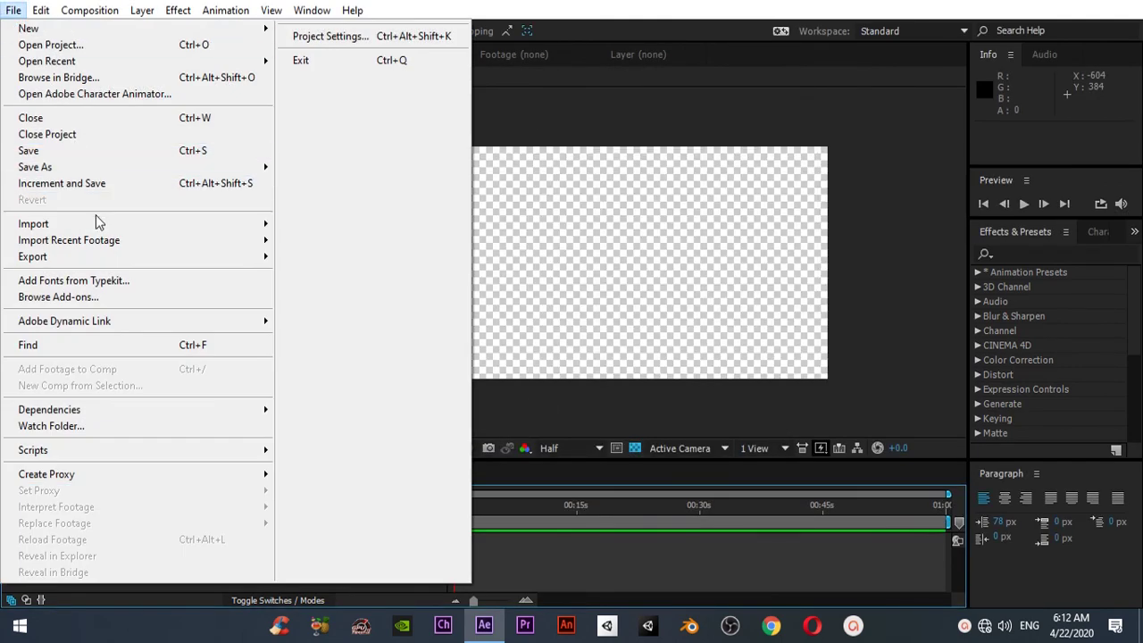
mouse_move(101, 232)
click(302, 226)
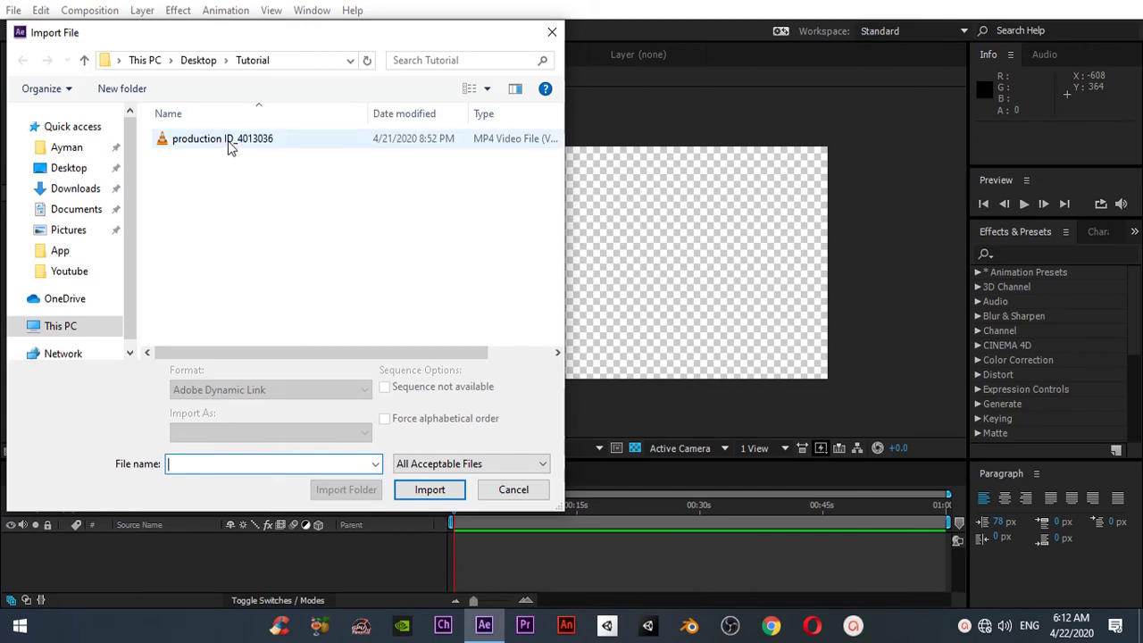
click(229, 140)
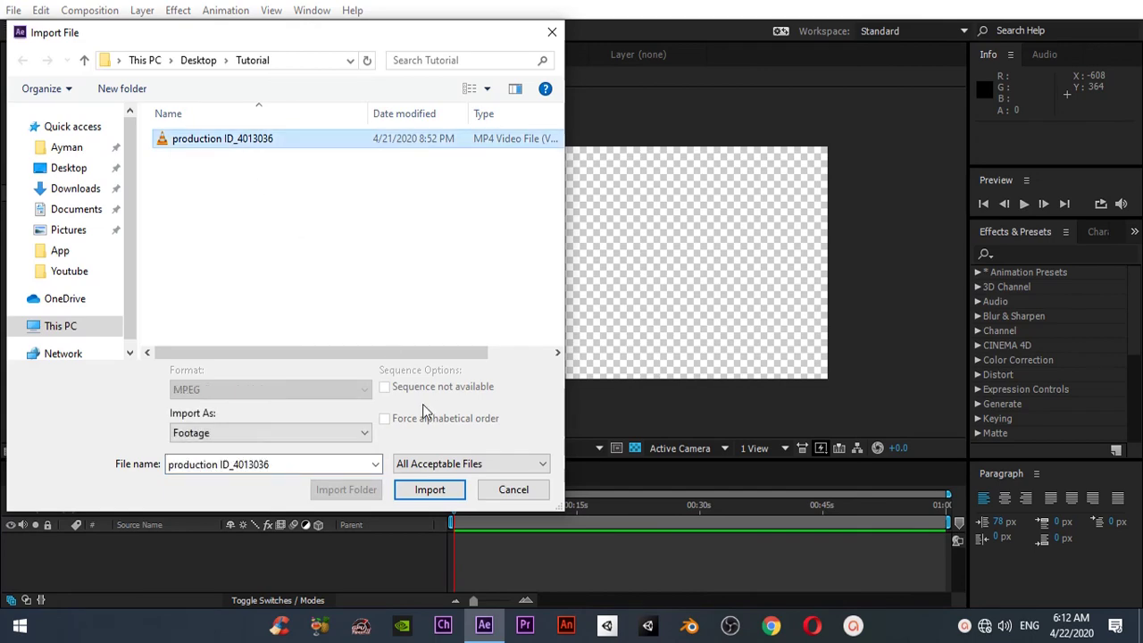
click(428, 489)
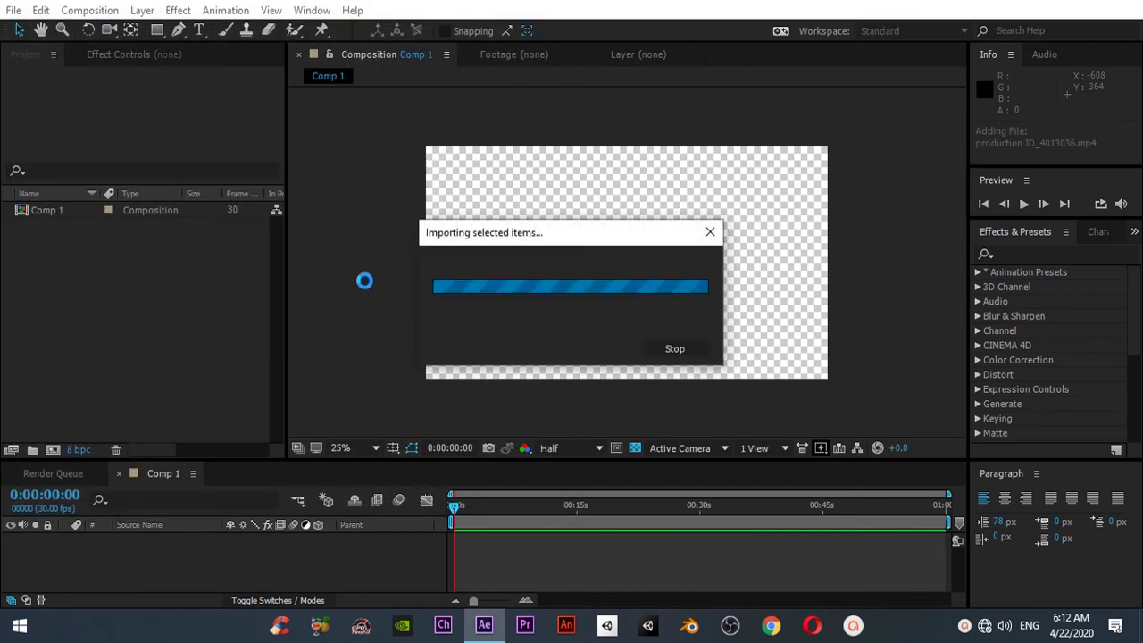
drag(71, 218, 628, 260)
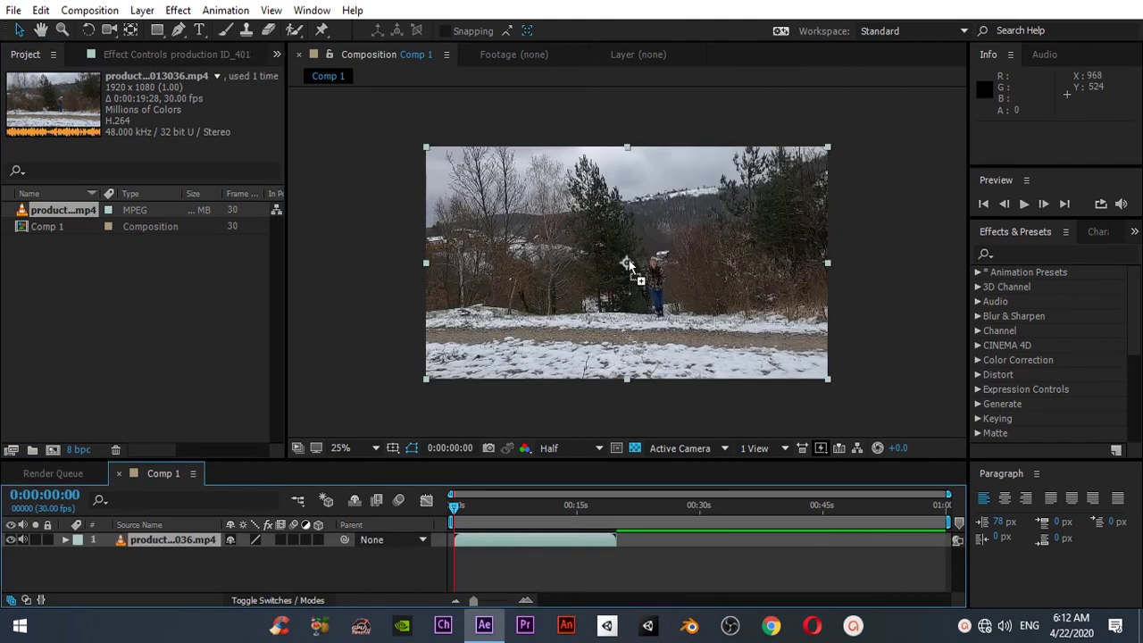
- Preview the clip from the start, toggling the viewer between 50% and 25% zoom
key(space)
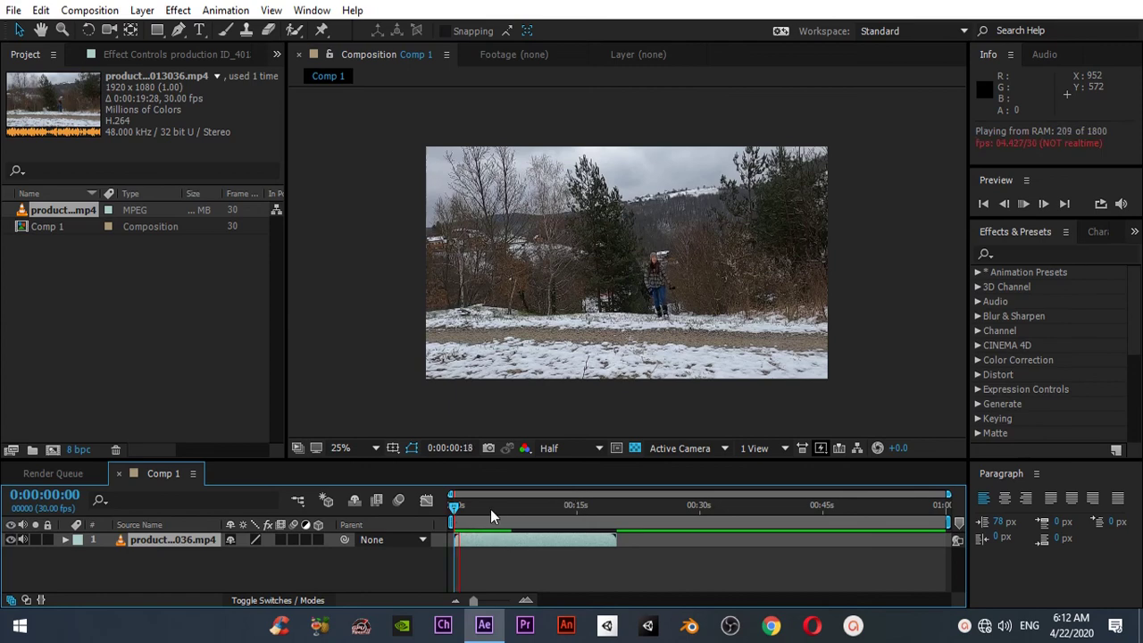
drag(489, 511, 424, 511)
key(space)
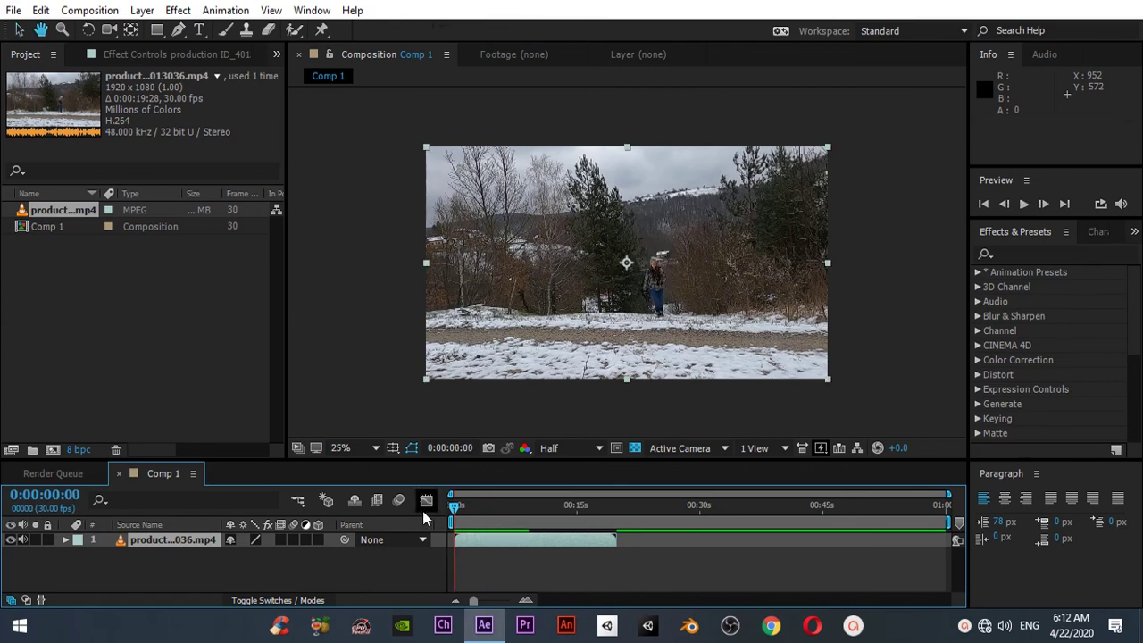
key(space)
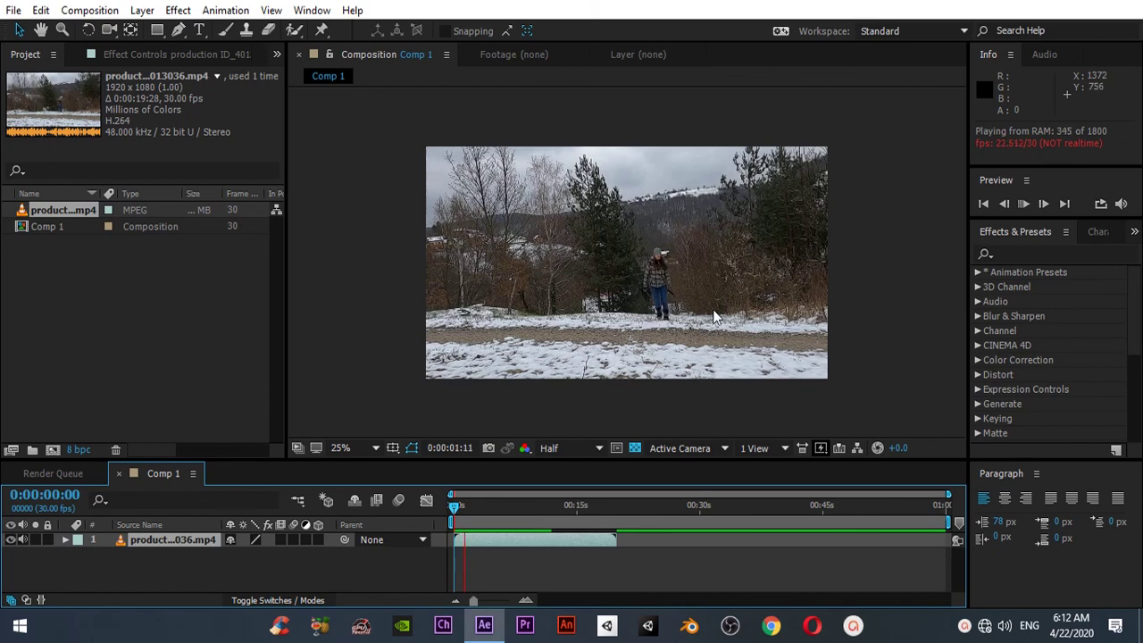
key(period)
key(period)
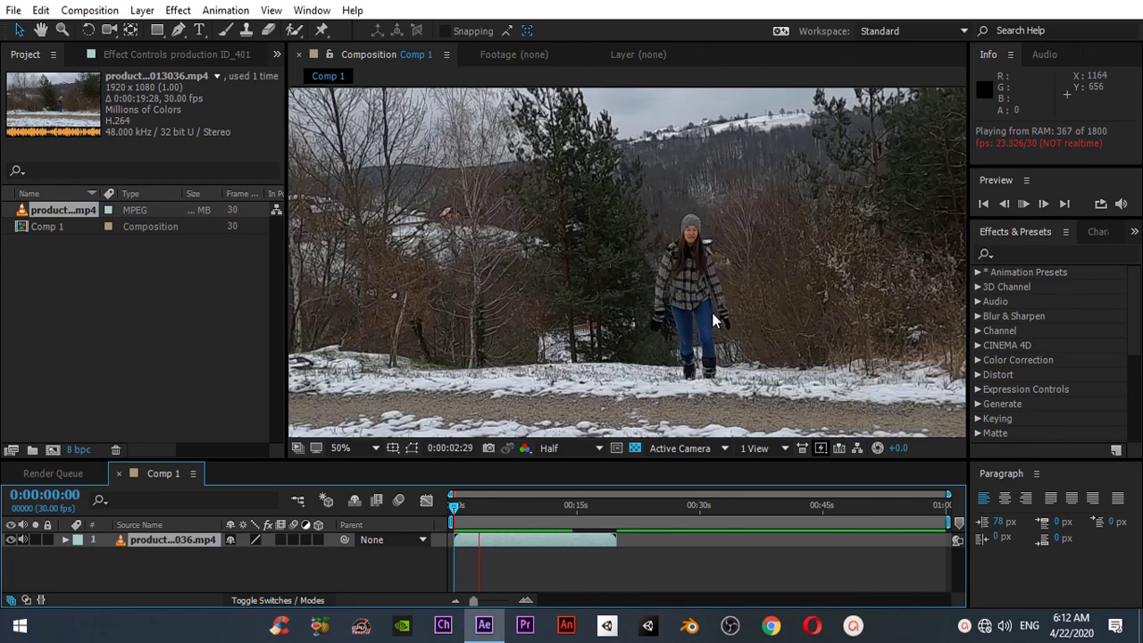
key(comma)
key(comma)
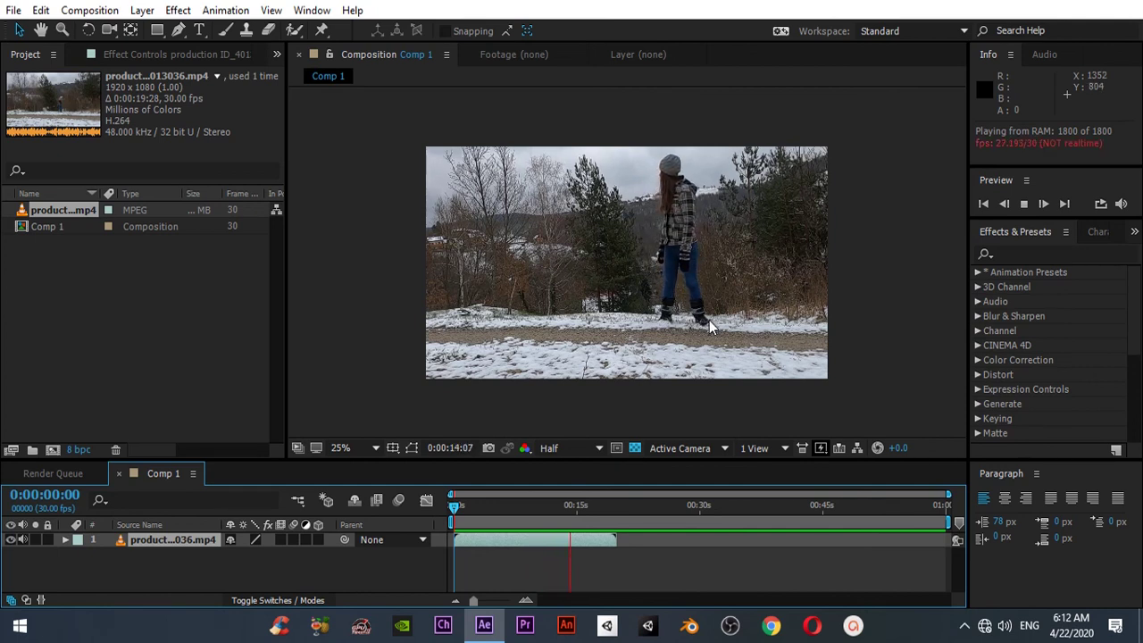
- End the work area at 0:00:16:07 and trim the comp to the work area
key(space)
key(n)
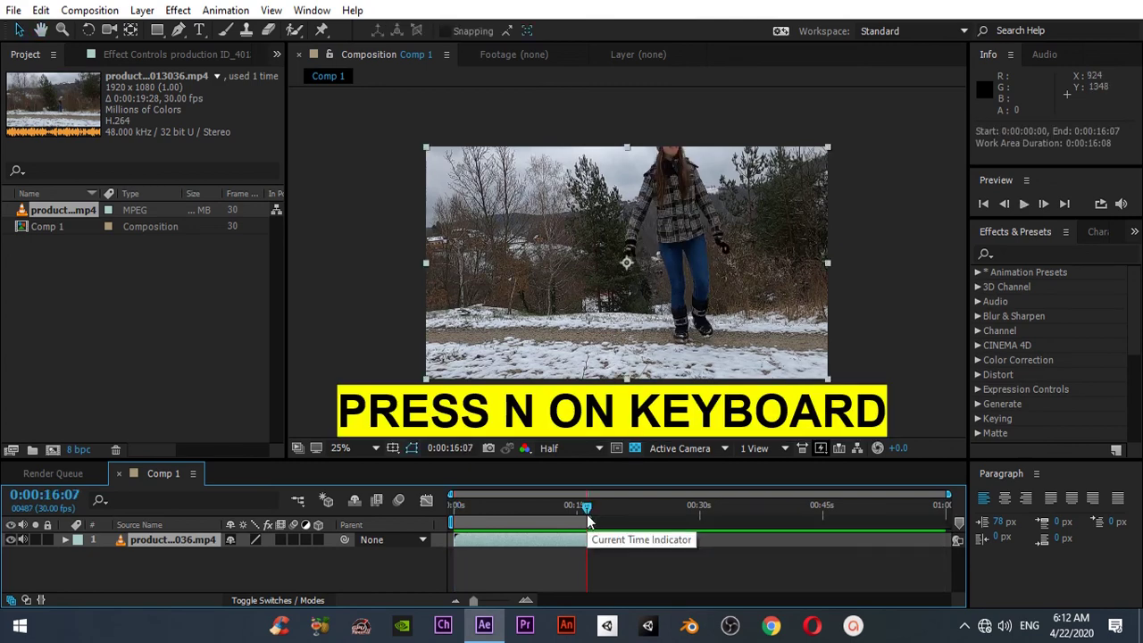
right_click(549, 523)
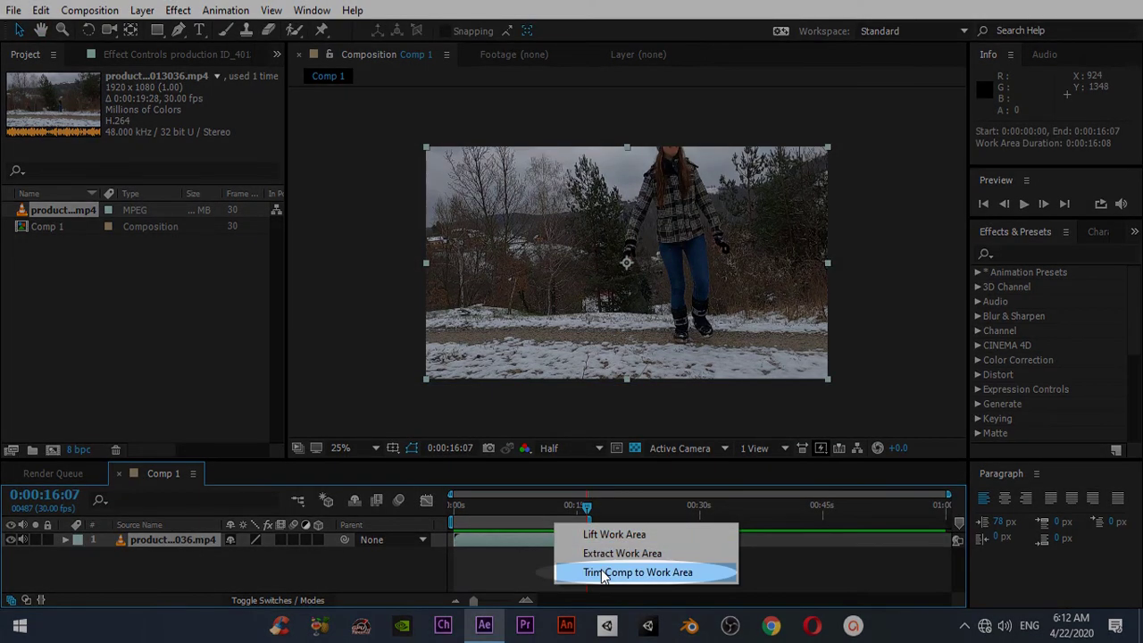
click(602, 571)
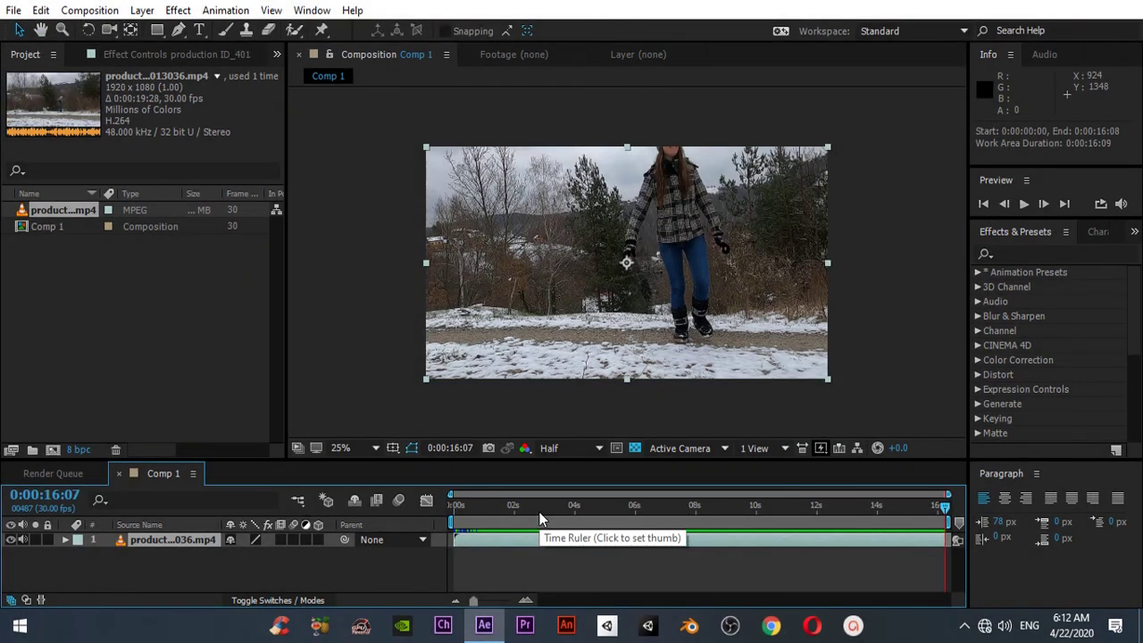
key(Home)
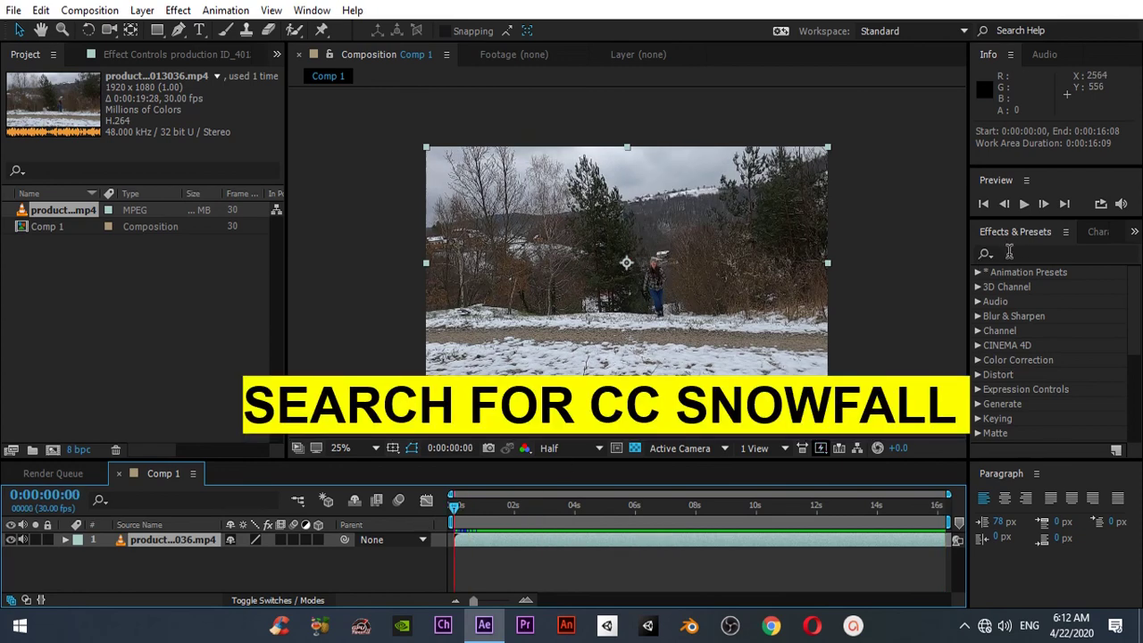
- Search the effects for 'cc snow' and apply CC Snowfall to the video layer
click(1009, 253)
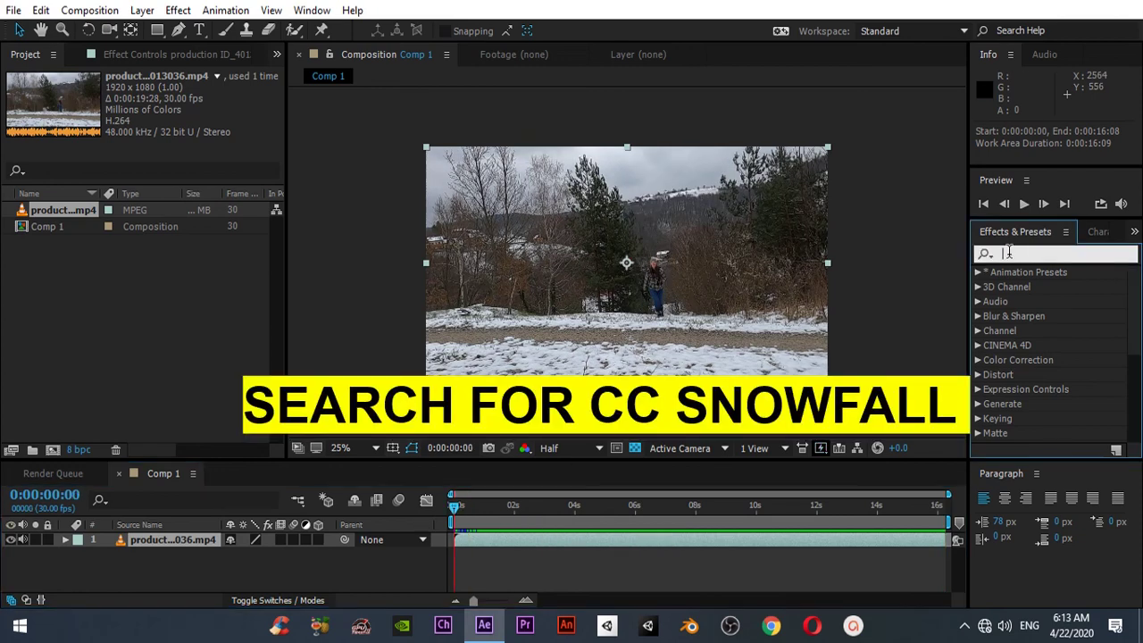
text(cc snow)
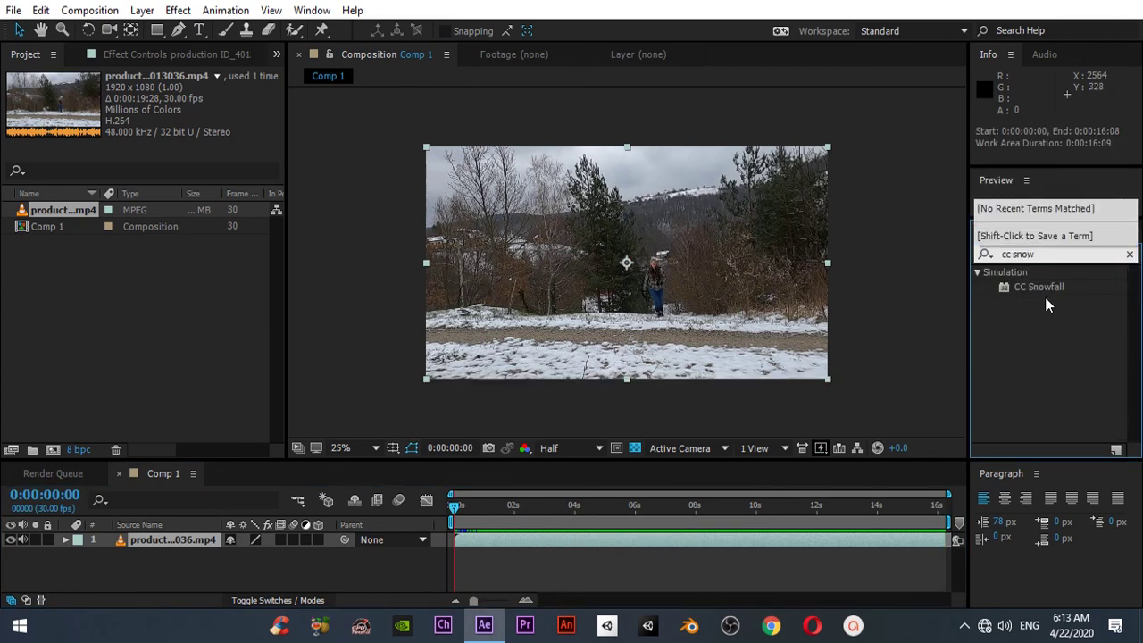
click(1043, 286)
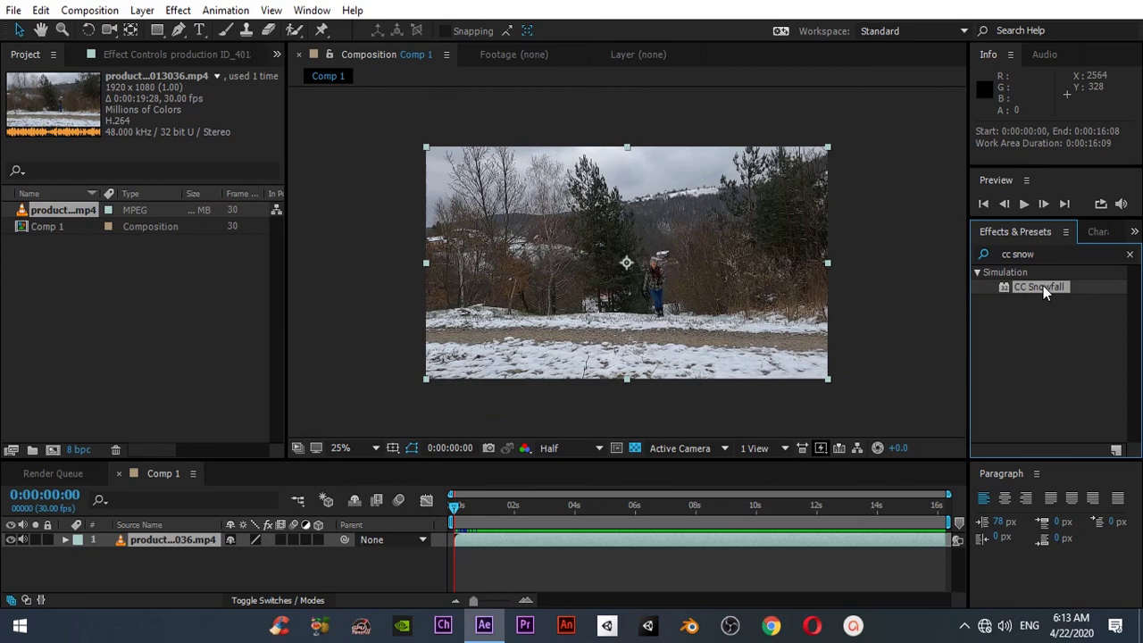
drag(1042, 286, 648, 293)
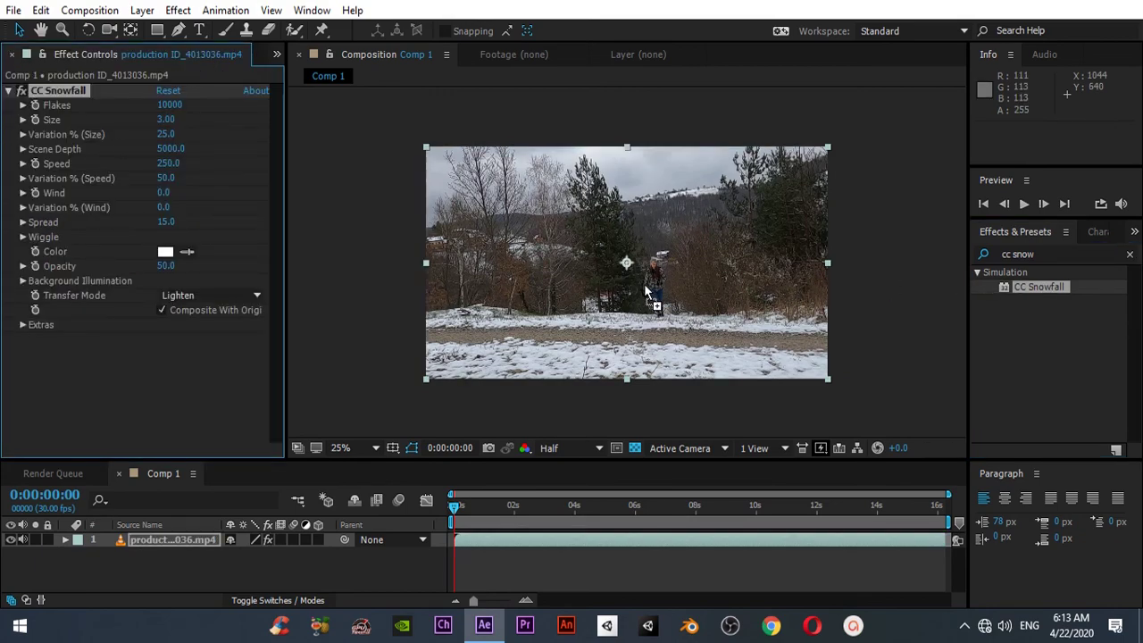
- Set CC Snowfall Flakes to 15000, Size to 15 and Scene Depth to 7000
key(period)
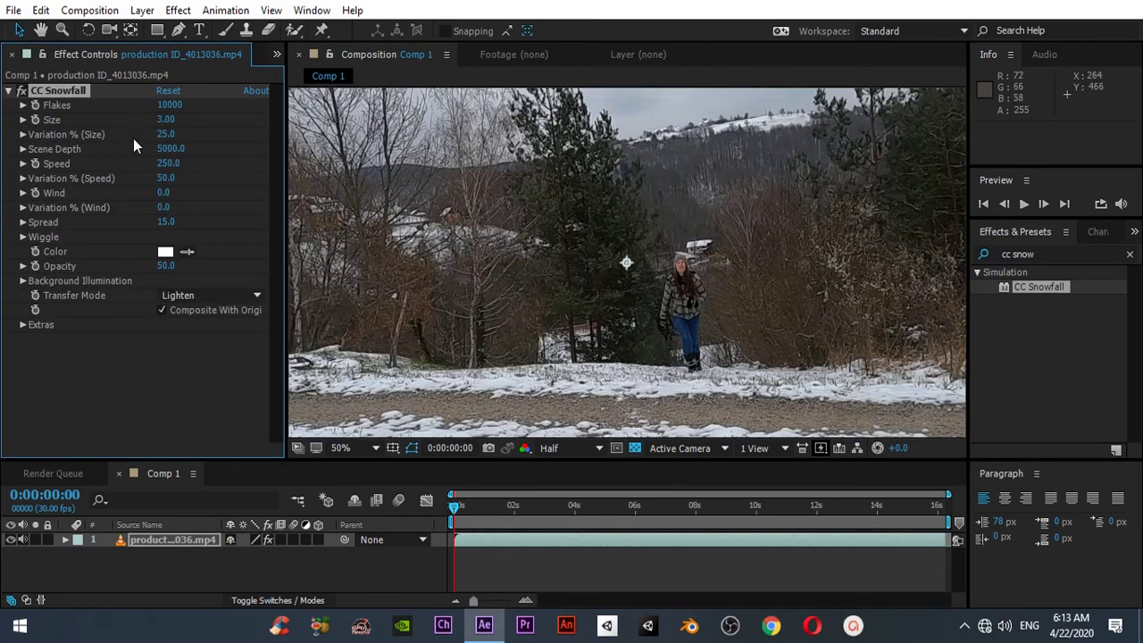
click(170, 104)
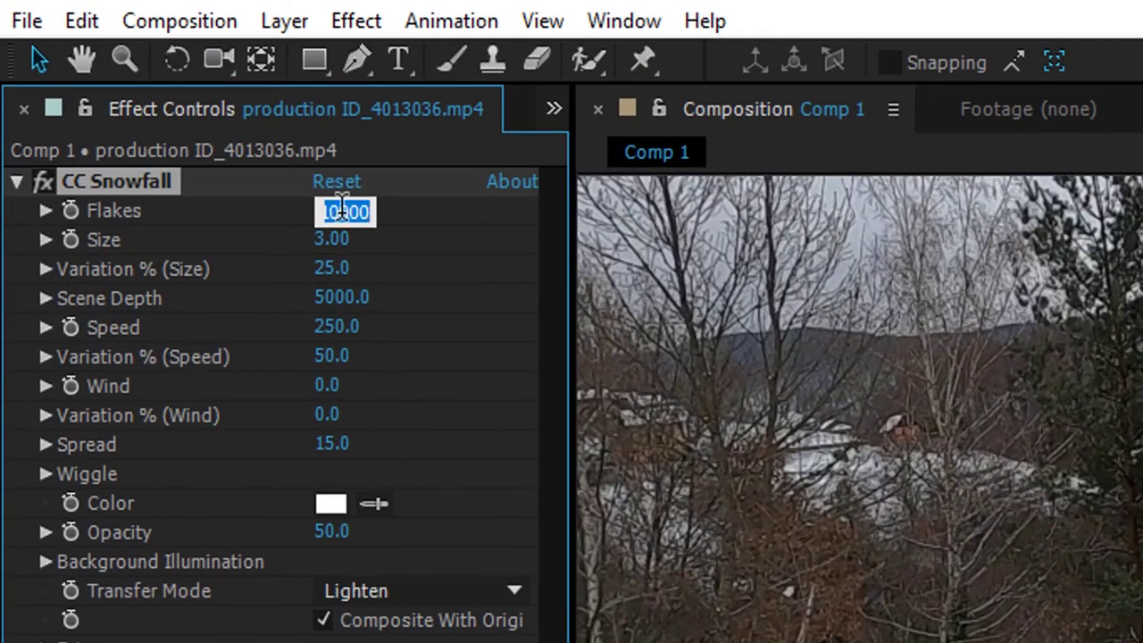
text(15)
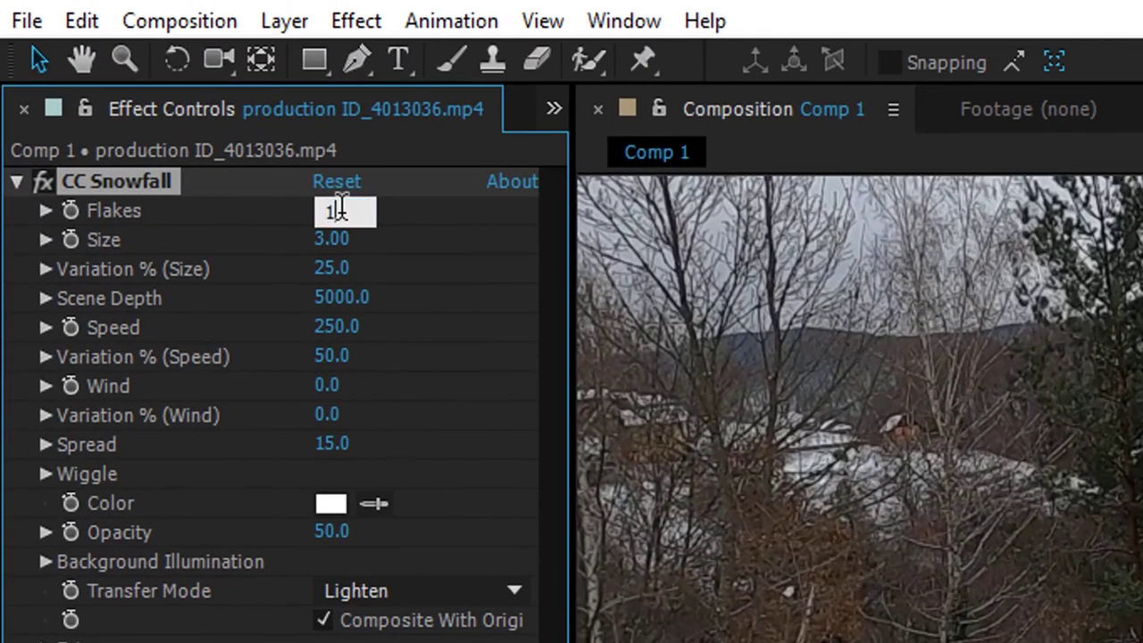
text(000)
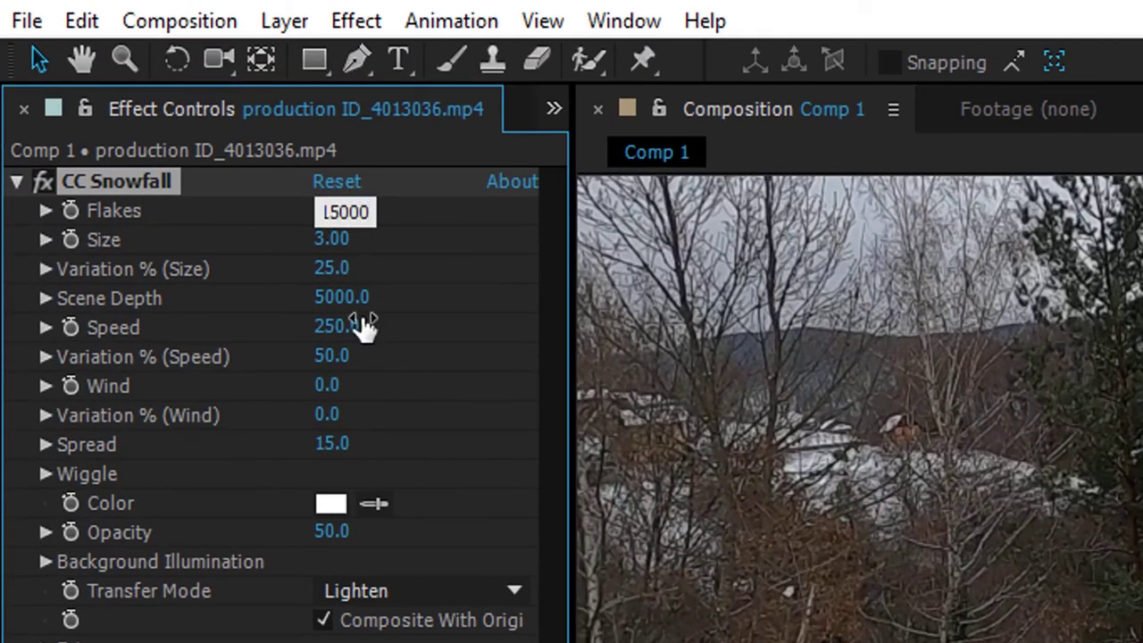
click(323, 239)
text(15)
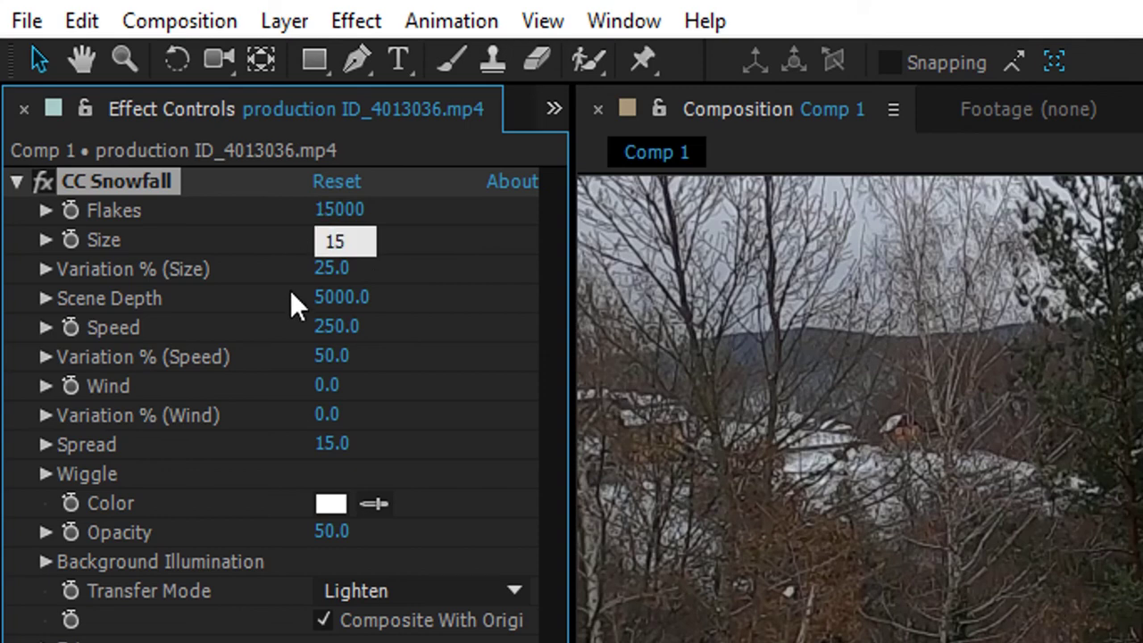
click(342, 300)
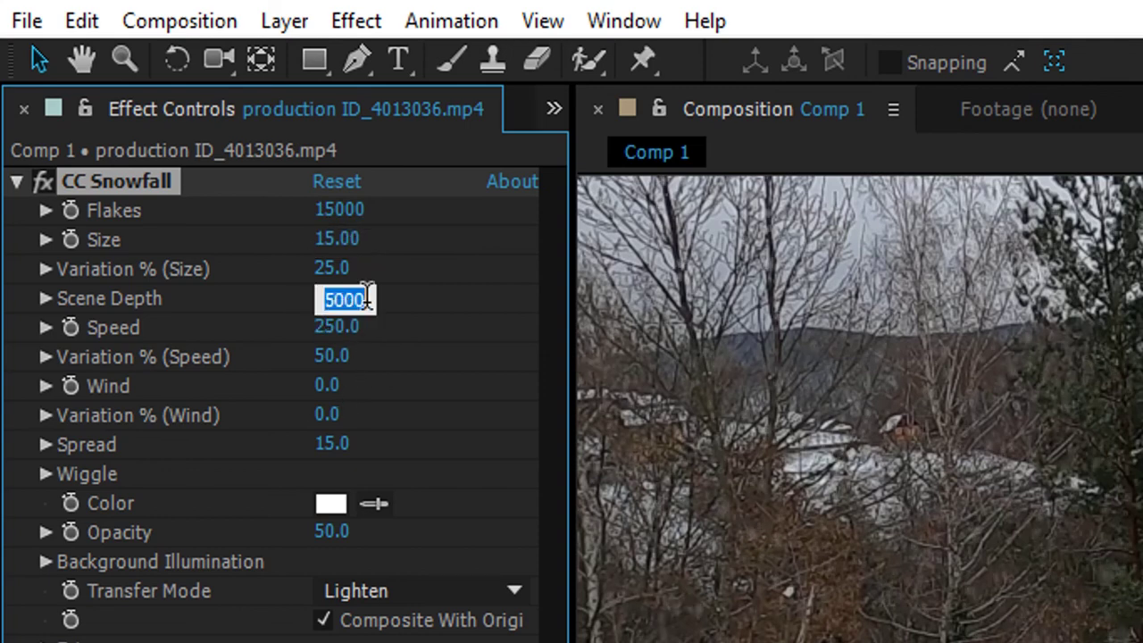
text(7)
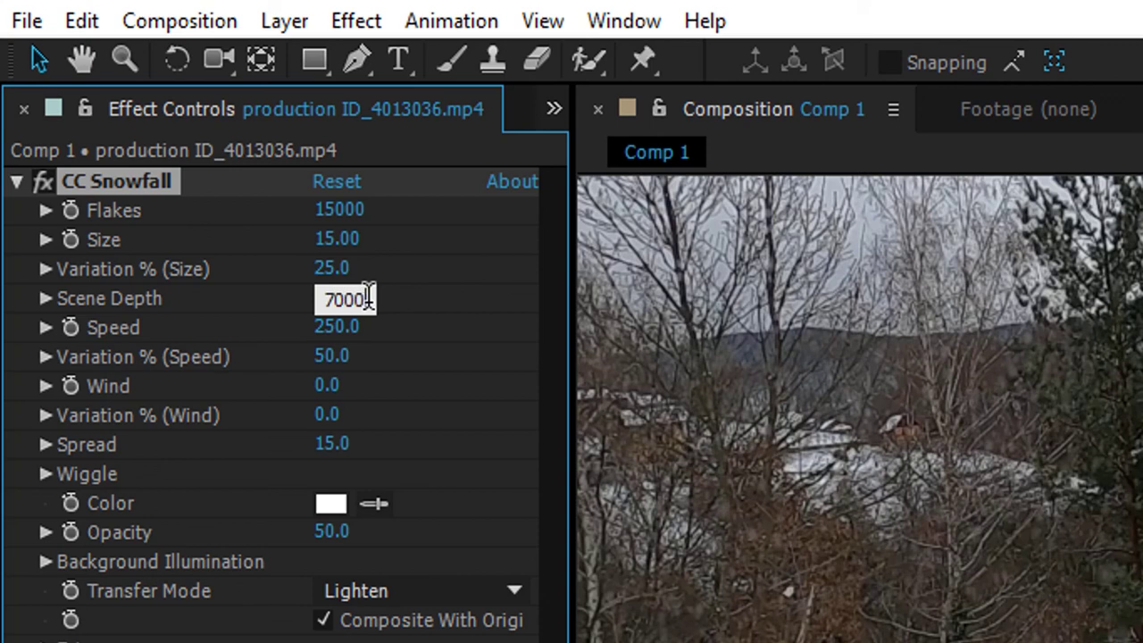
key(Return)
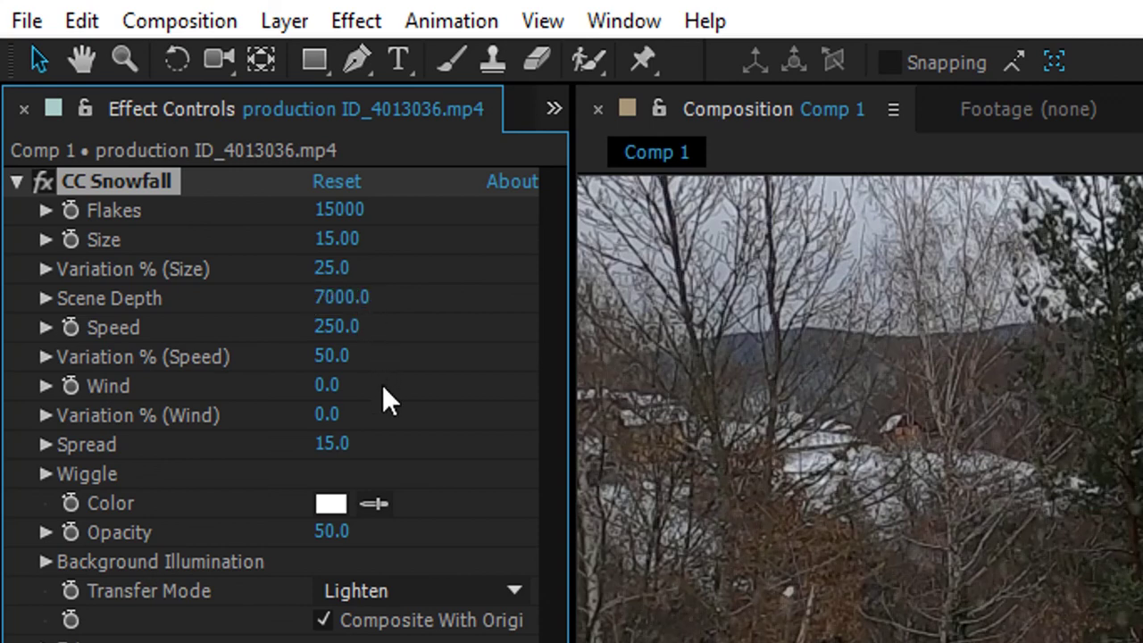
- Set the snowfall Speed to 500, Wind to 100 and wind Variation to 100
click(325, 328)
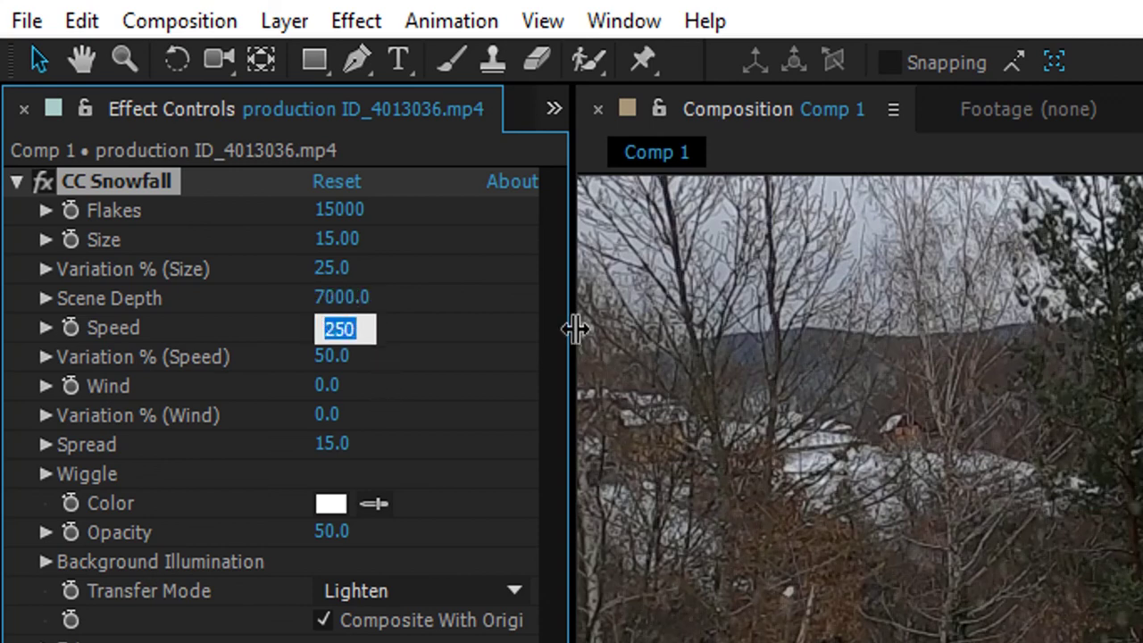
text(5)
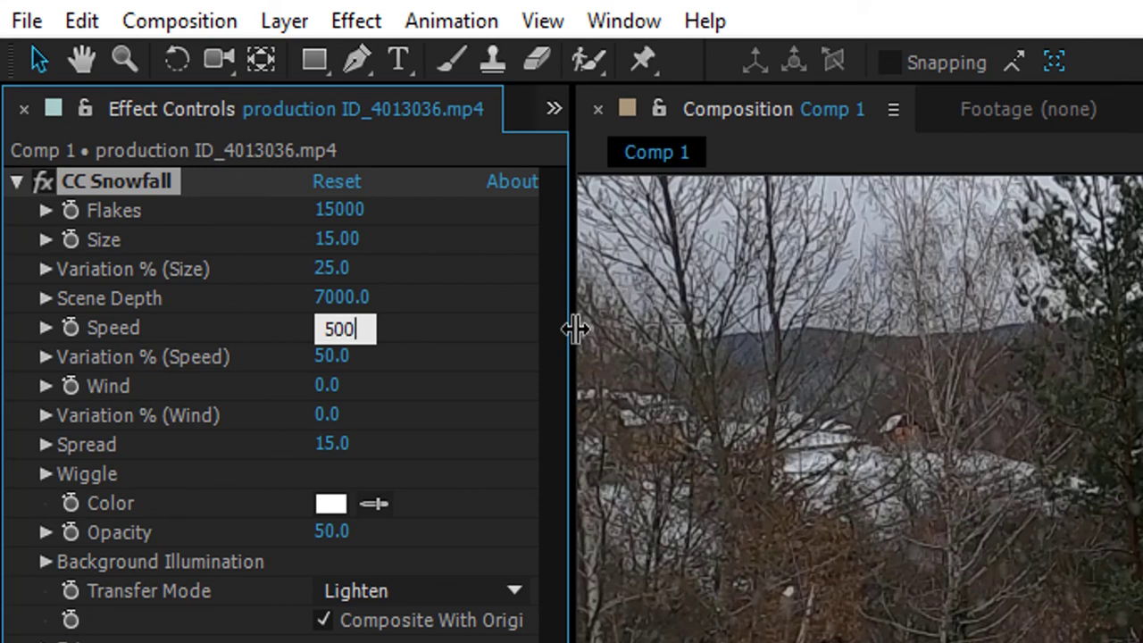
key(Return)
click(327, 385)
text(10)
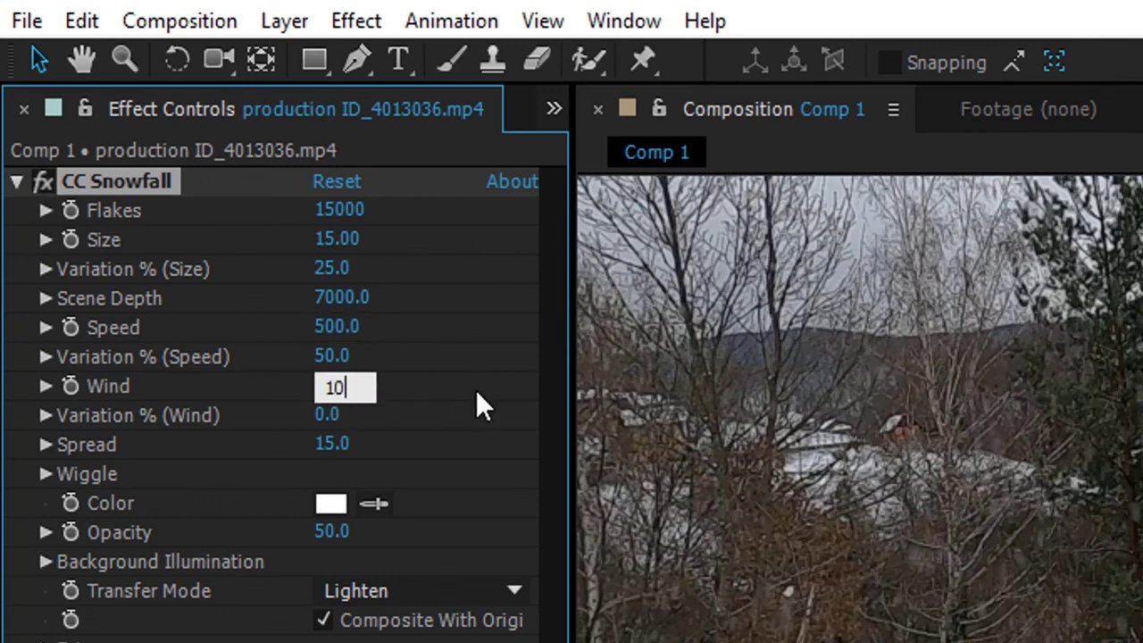
text(0)
key(Return)
click(342, 416)
text(10)
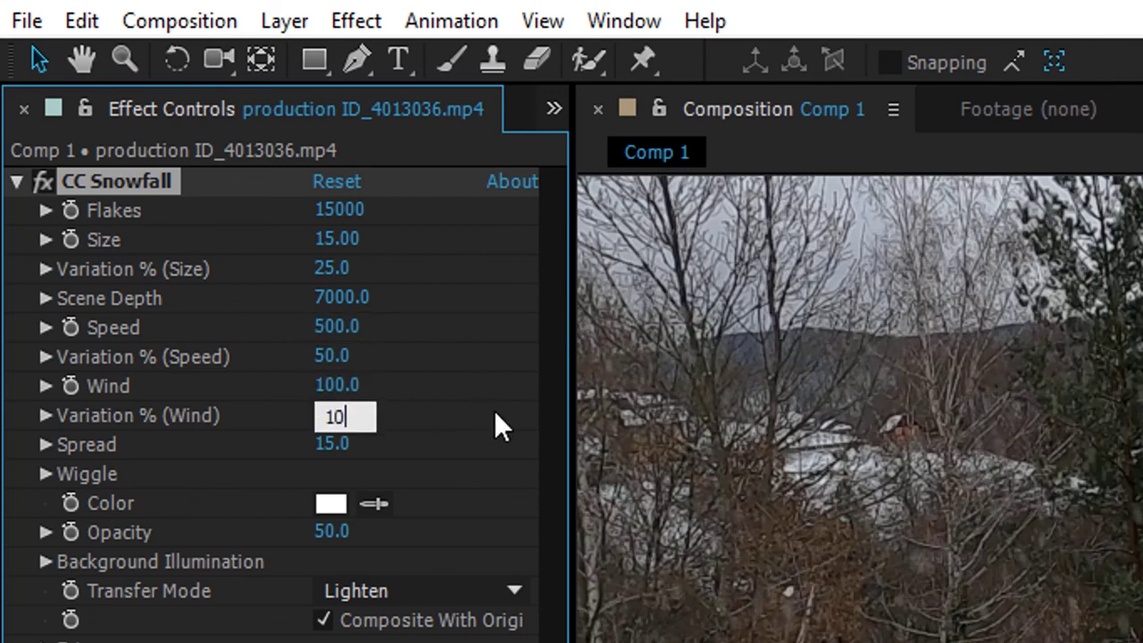
text(0)
key(Return)
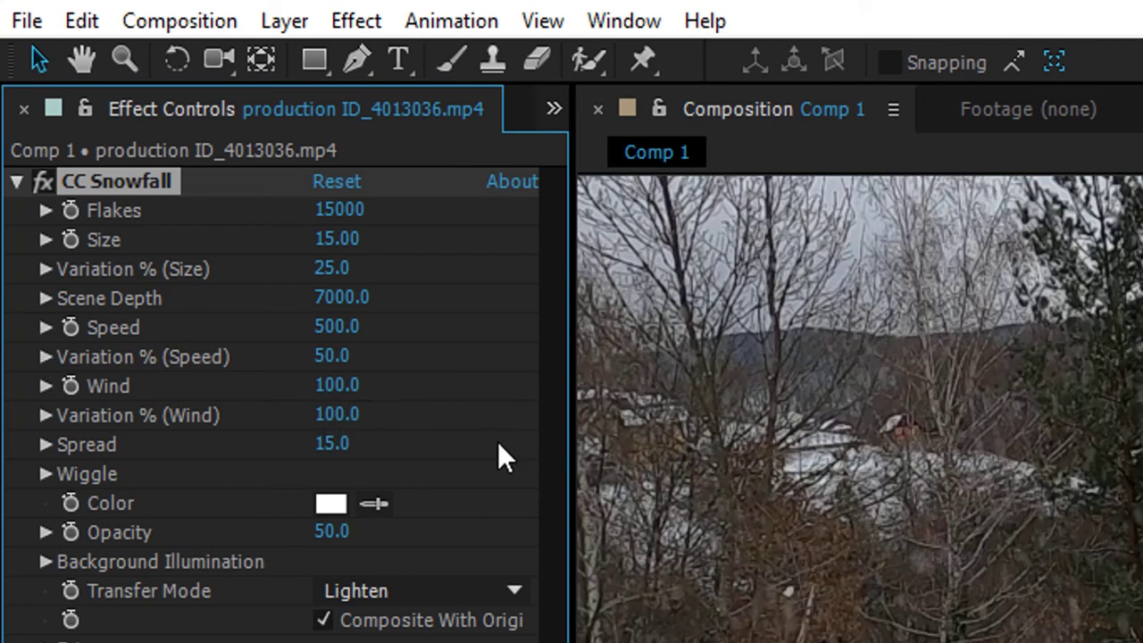
- Set Spread to 30 and Opacity to 100, then expand the Wiggle settings
click(331, 445)
text(3)
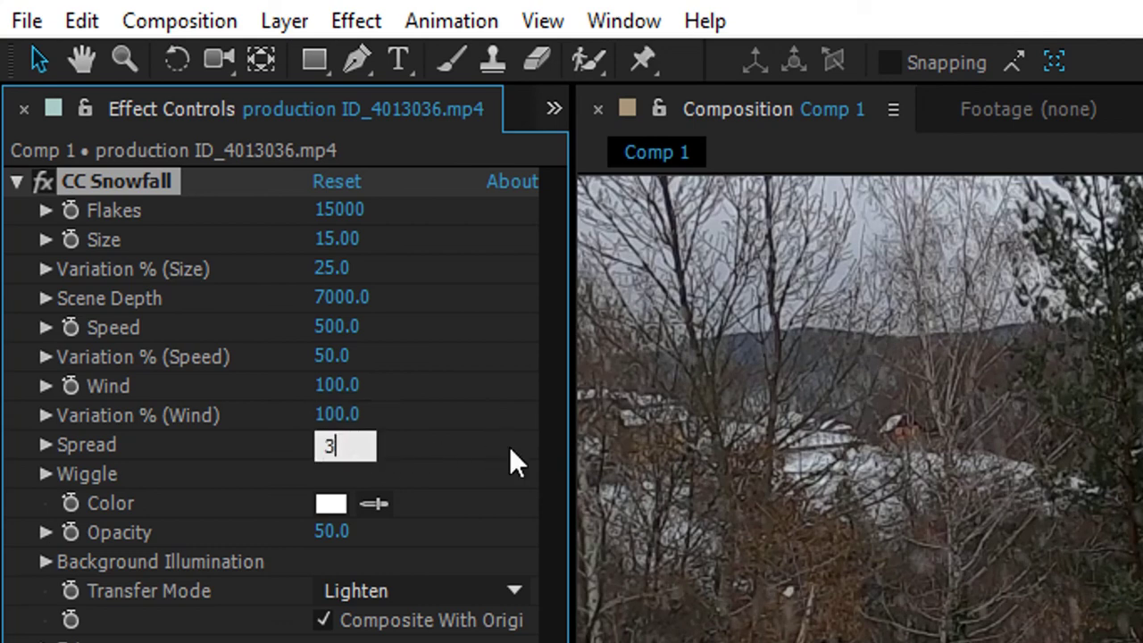
text(0)
key(Return)
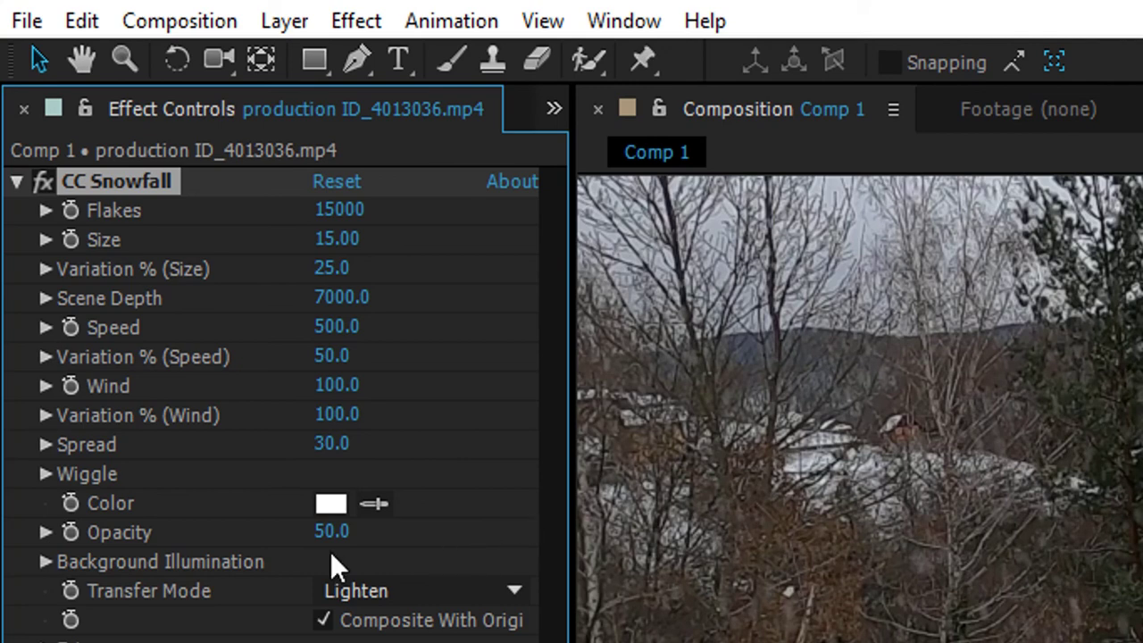
click(331, 533)
text(10)
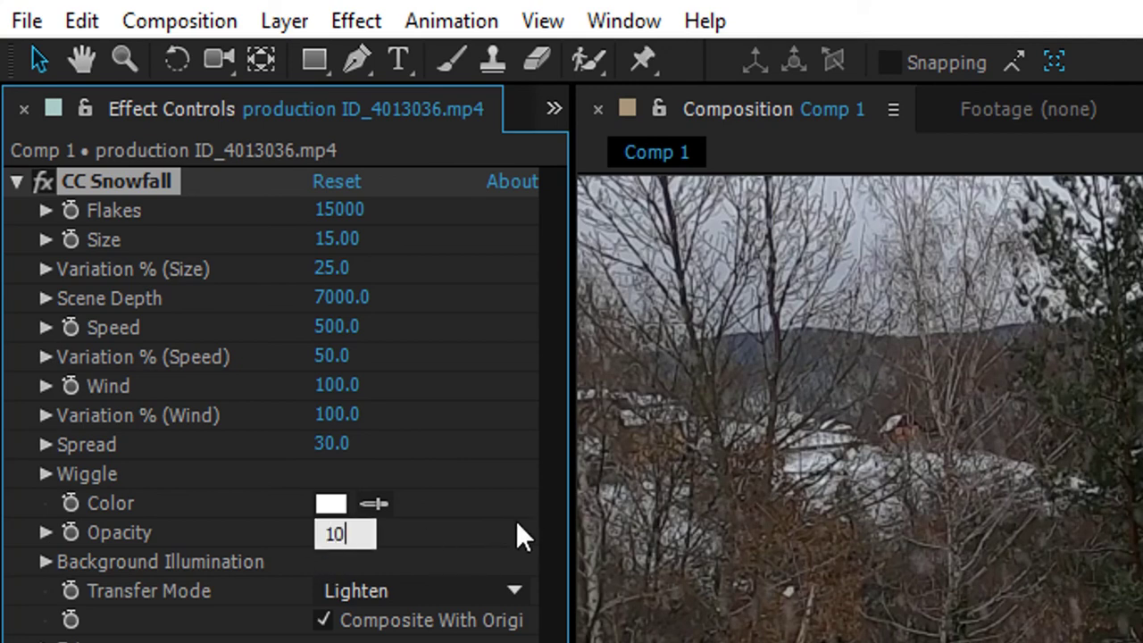
text(0)
key(Return)
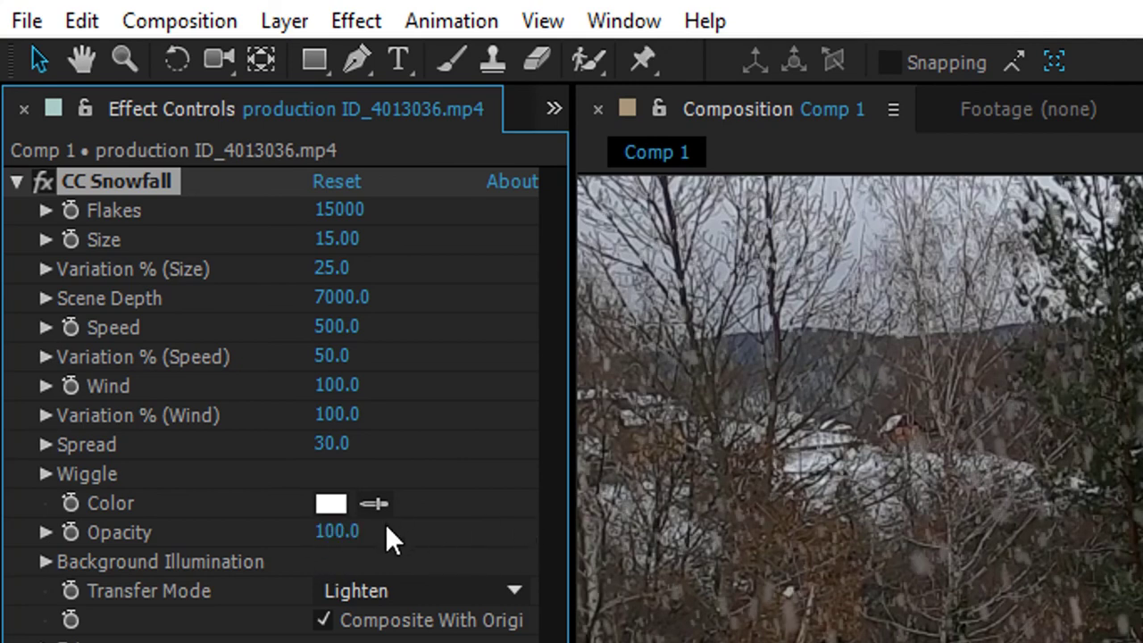
click(46, 474)
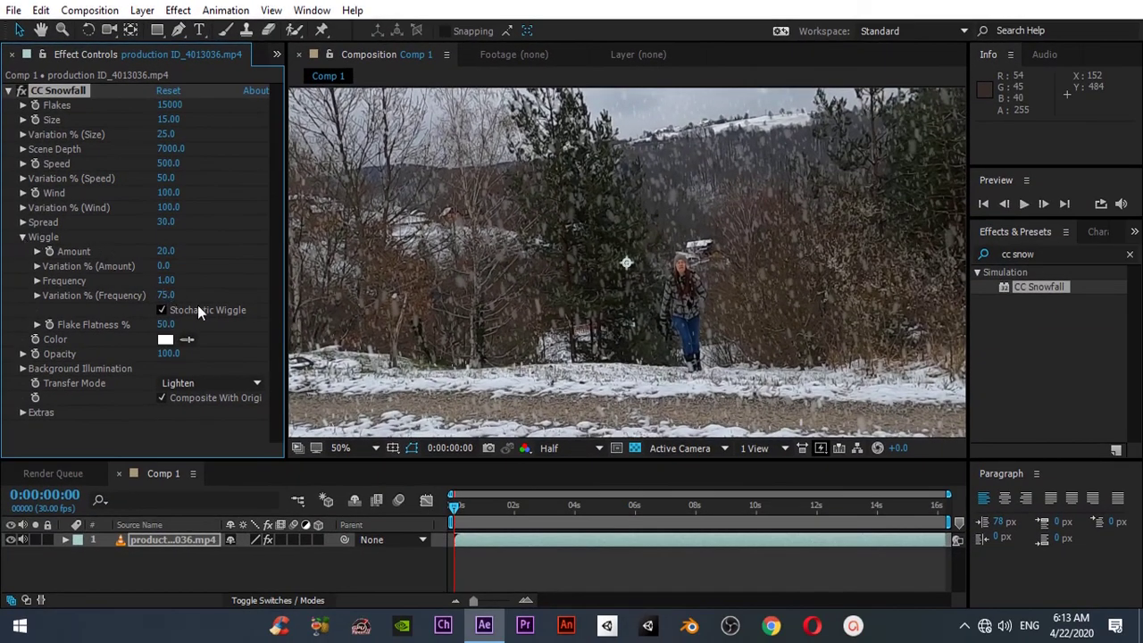
- Set Flake Flatness to 80%, wiggle Amount variation to 10% and Frequency variation to 50%
click(165, 324)
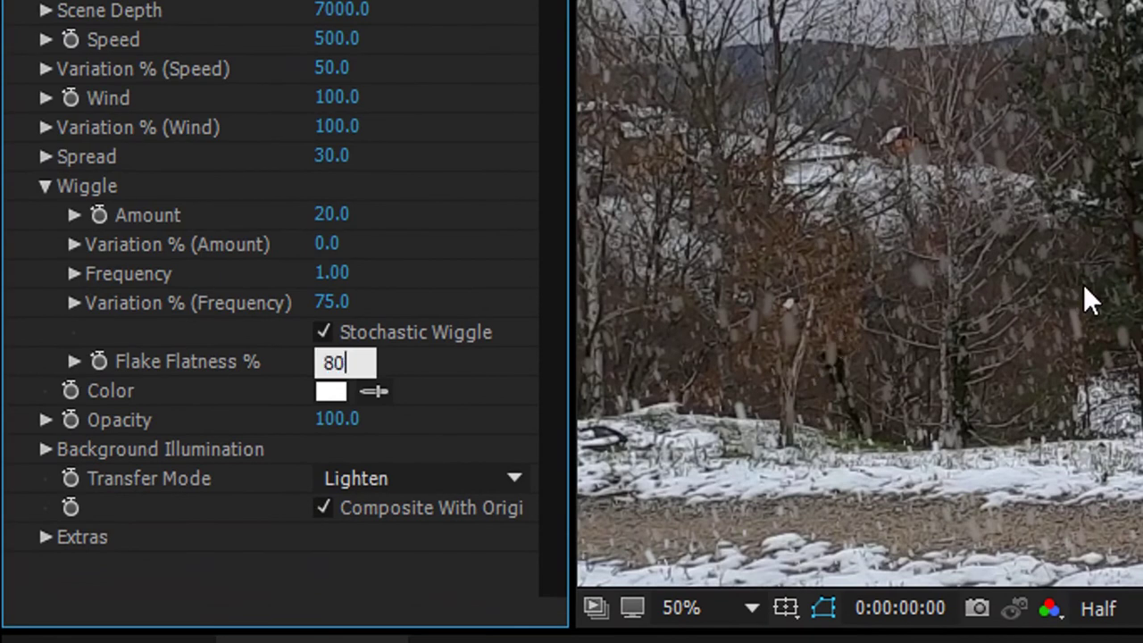
text(80)
key(Return)
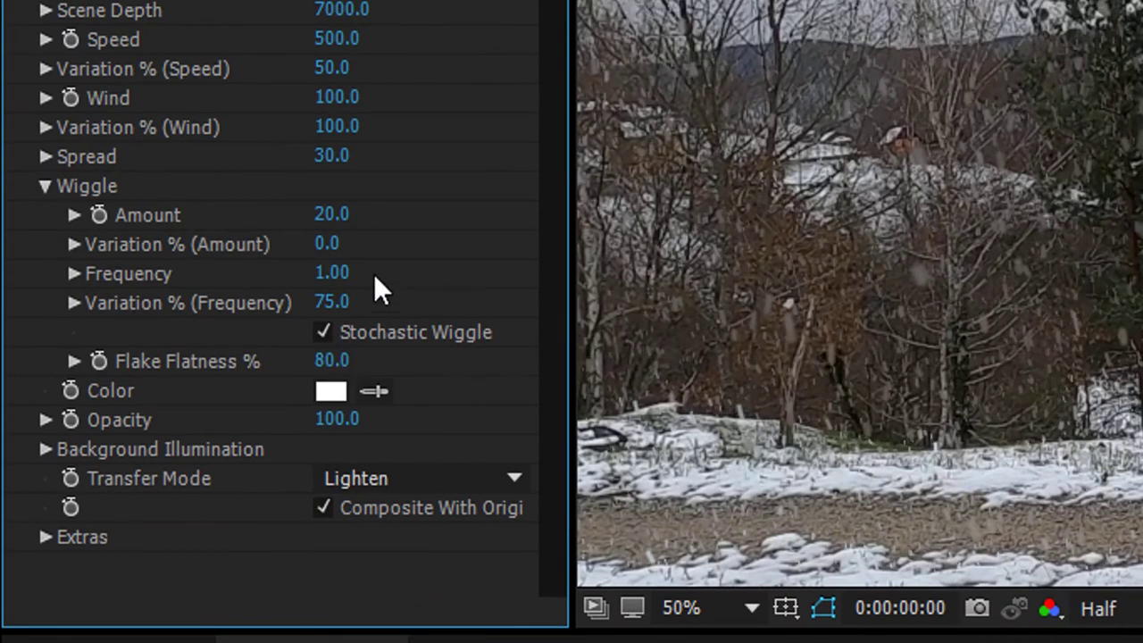
click(327, 245)
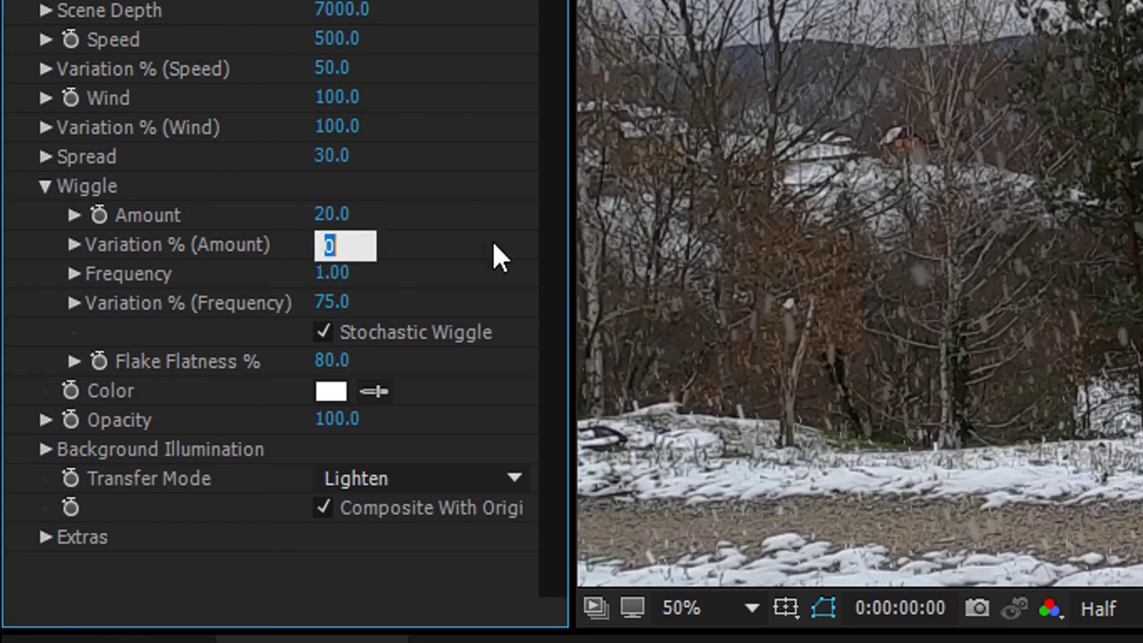
text(1)
text(0)
key(Return)
click(331, 275)
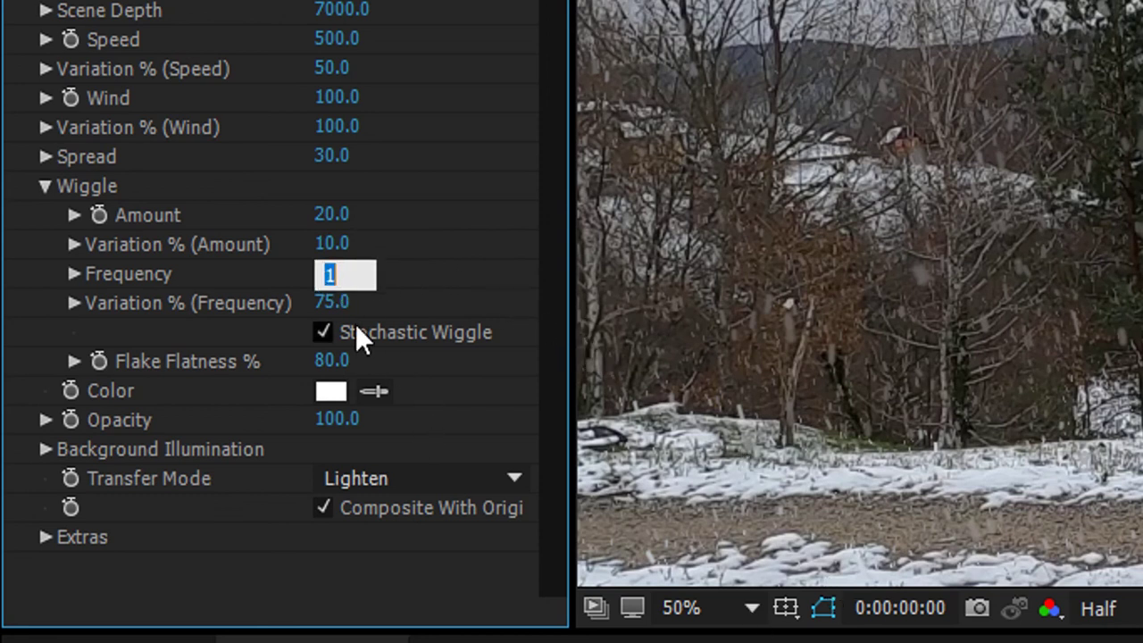
click(330, 304)
text(50)
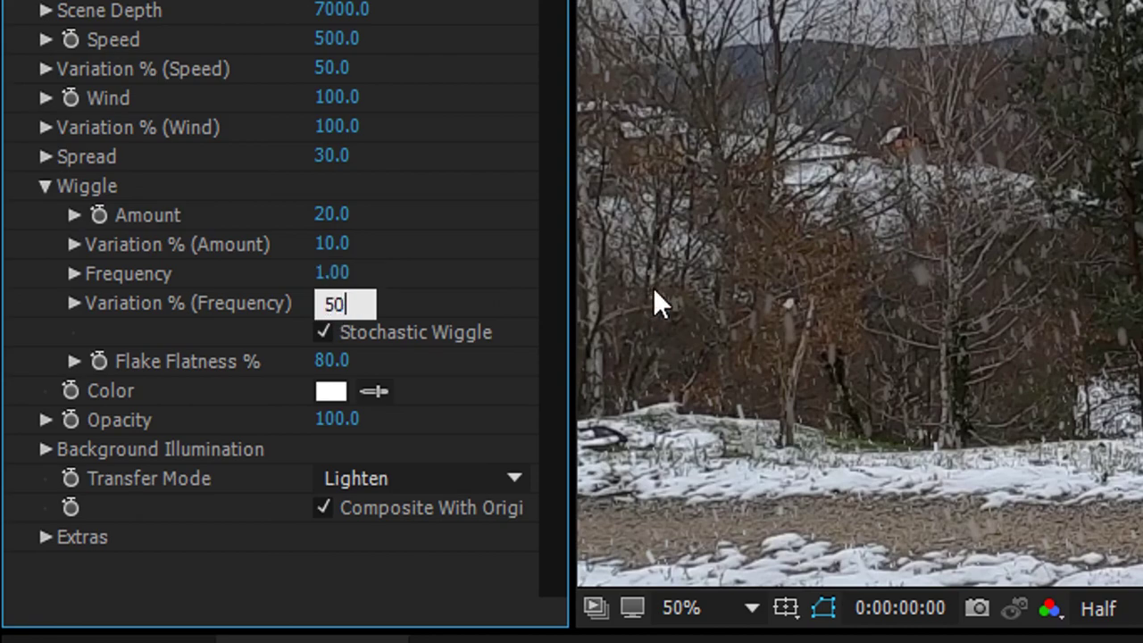
key(Return)
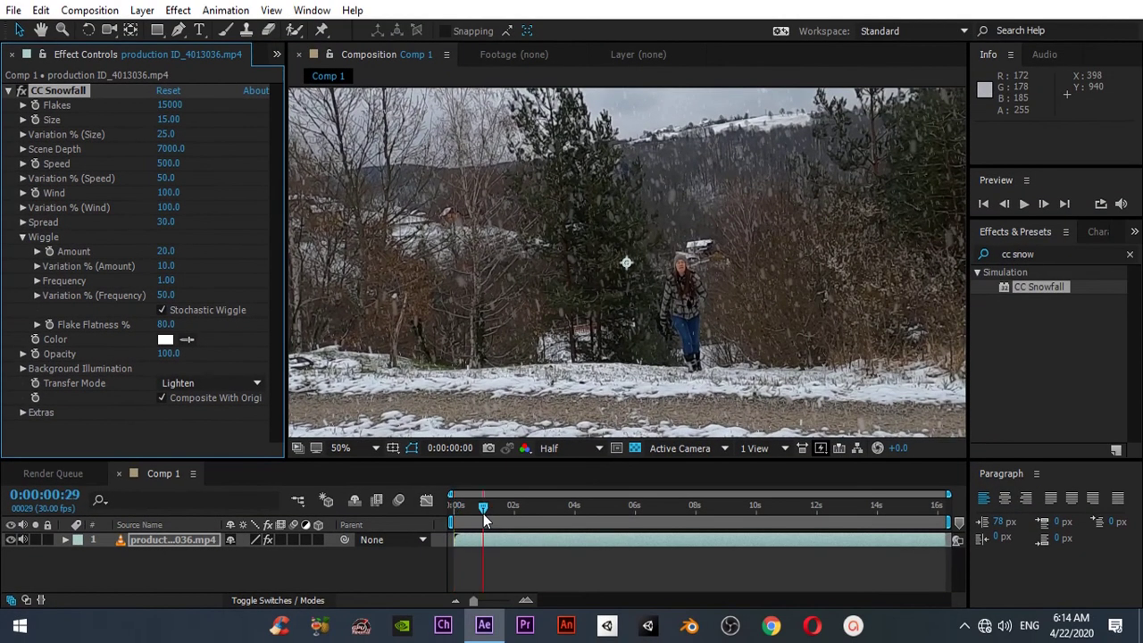
- Play the preview, zooming between 50% and 25% and panning to inspect the snowflakes over the sky and trees
key(space)
key(space)
scroll(604, 331, down, 4)
scroll(605, 332, up, 3)
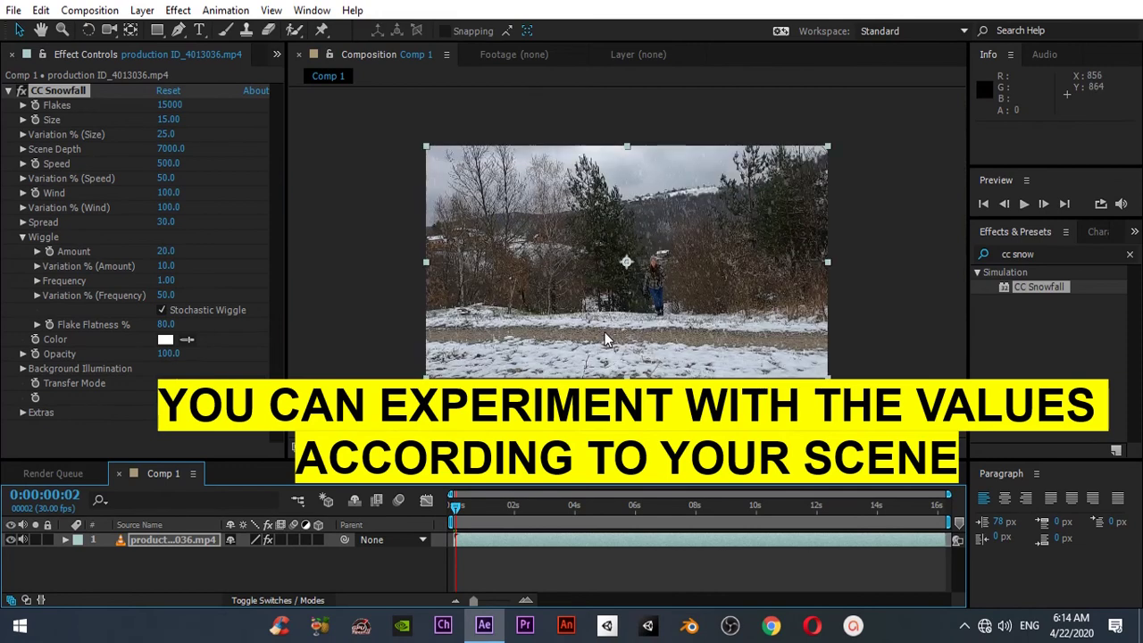
key(space)
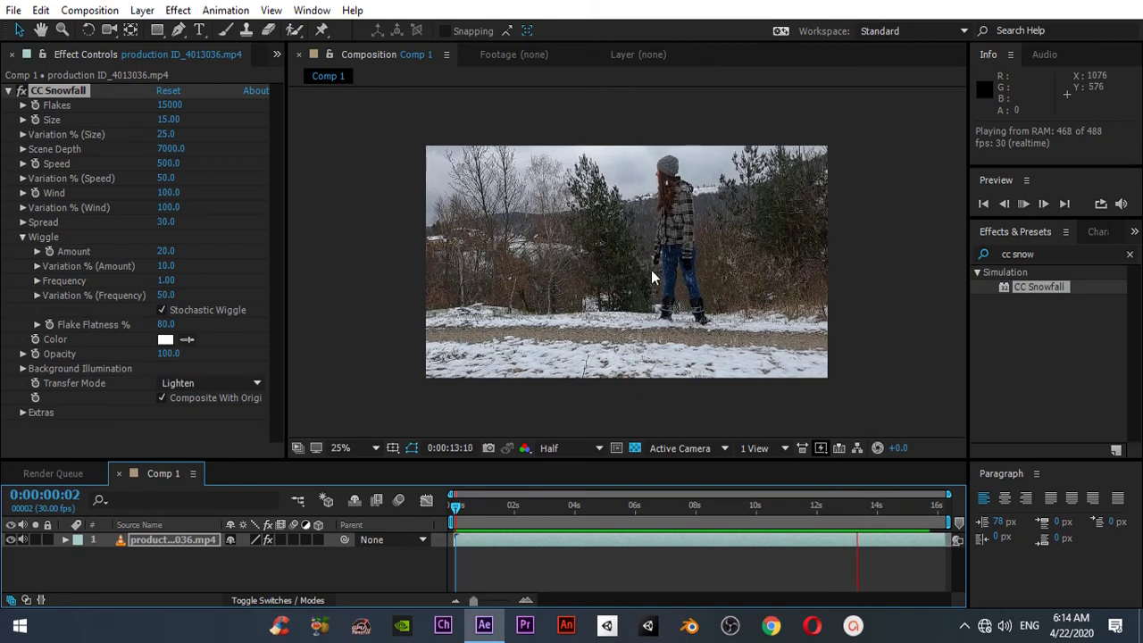
key(period)
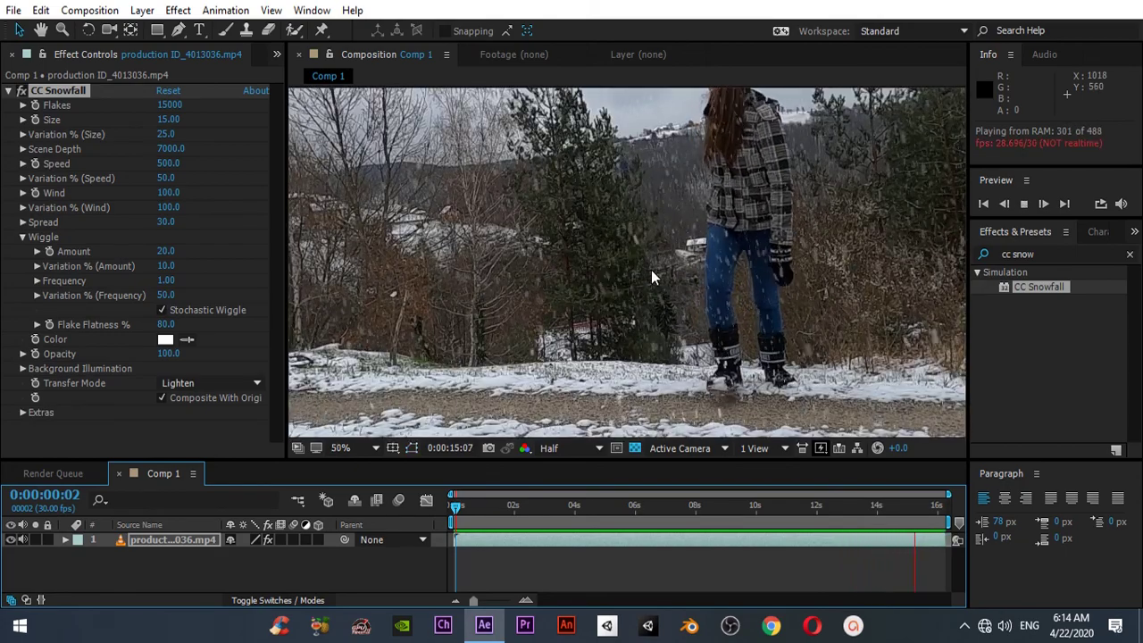
key(comma)
key(h)
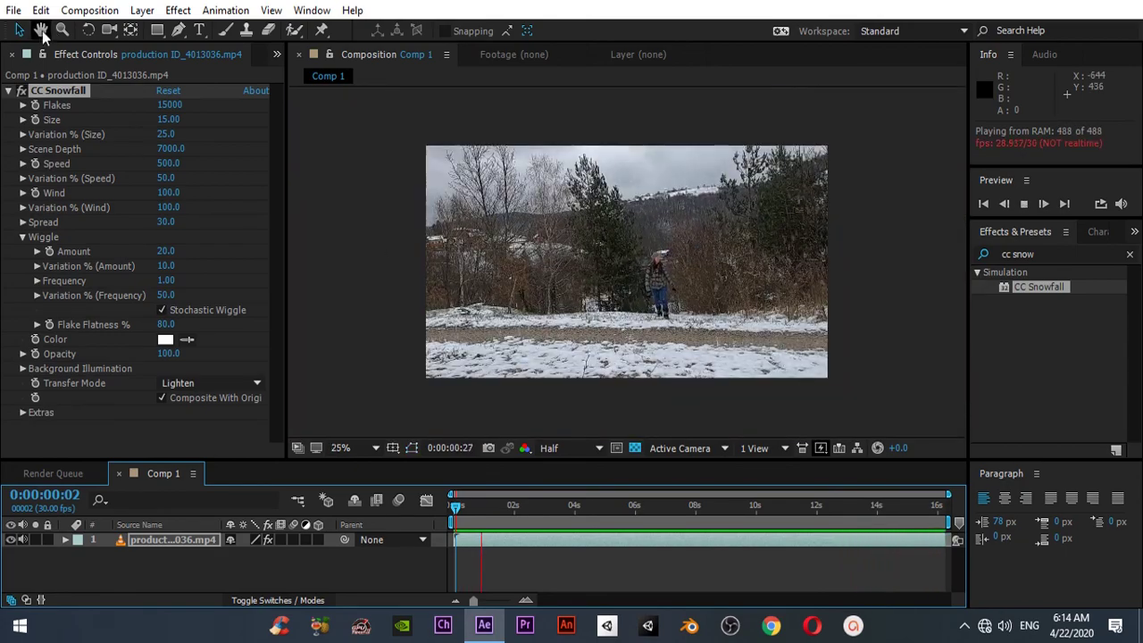
key(period)
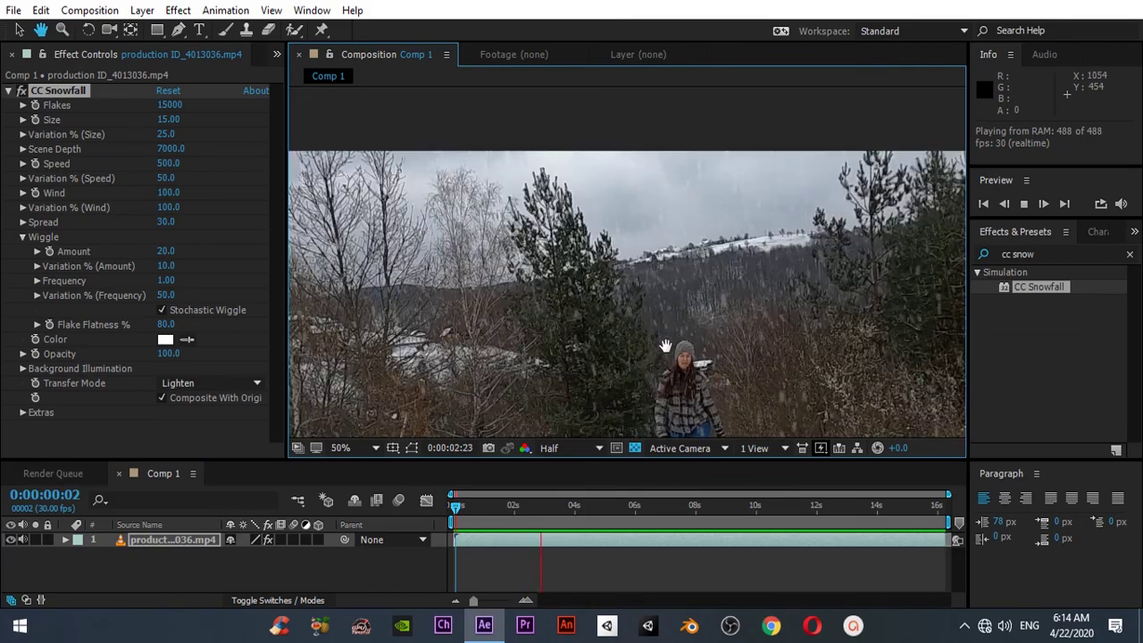
mouse_move(662, 350)
mouse_down()
mouse_move(654, 223)
mouse_move(669, 353)
mouse_up()
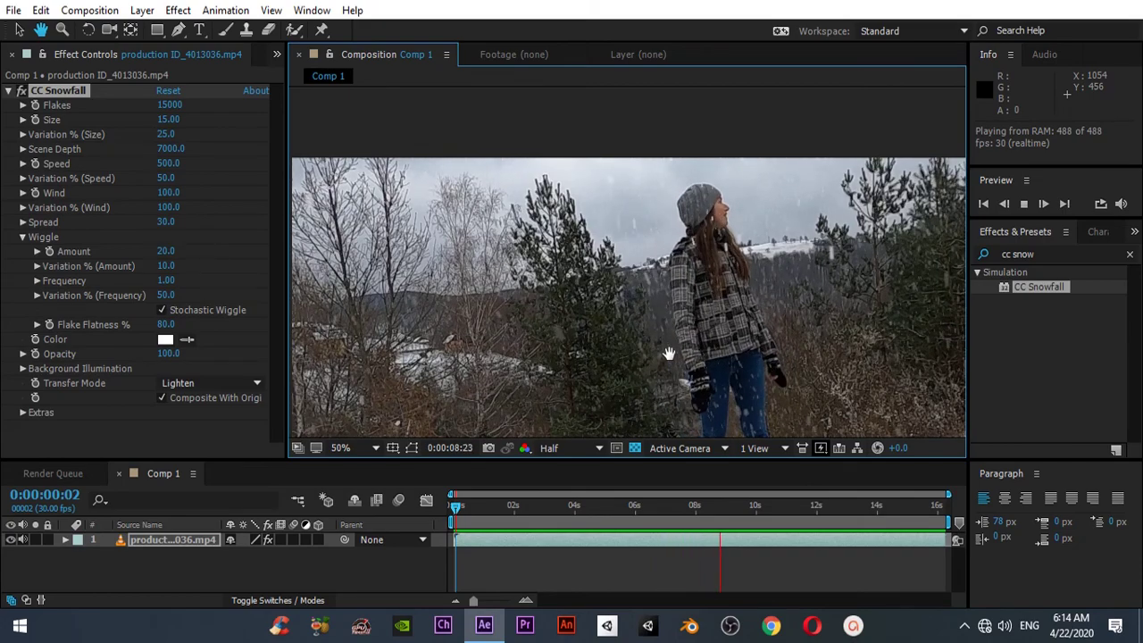
key(comma)
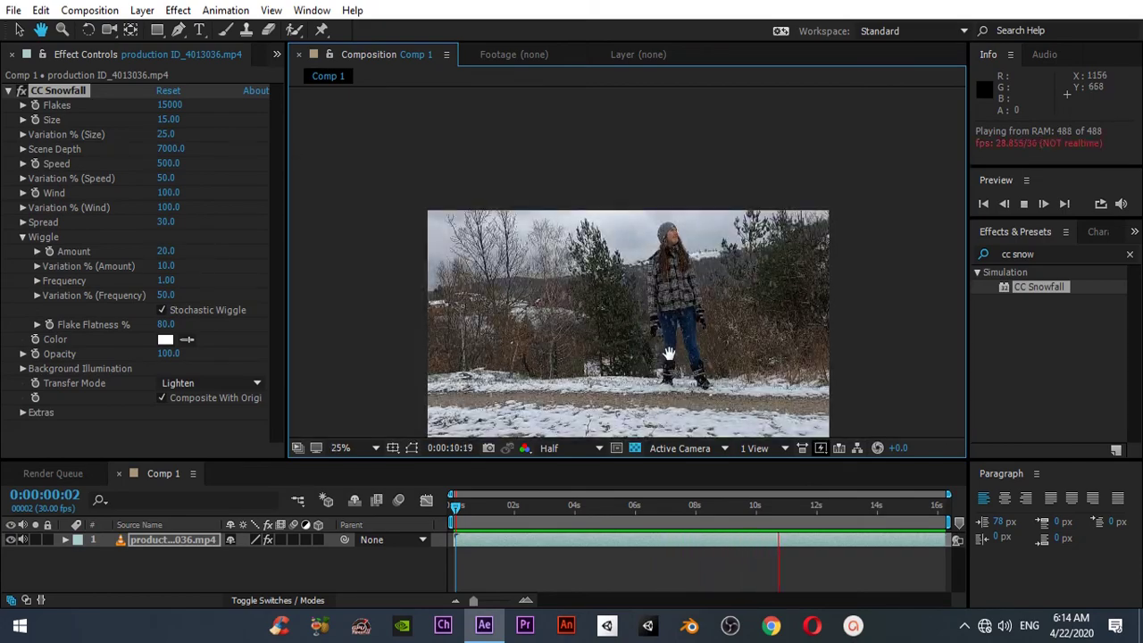
drag(668, 354, 654, 292)
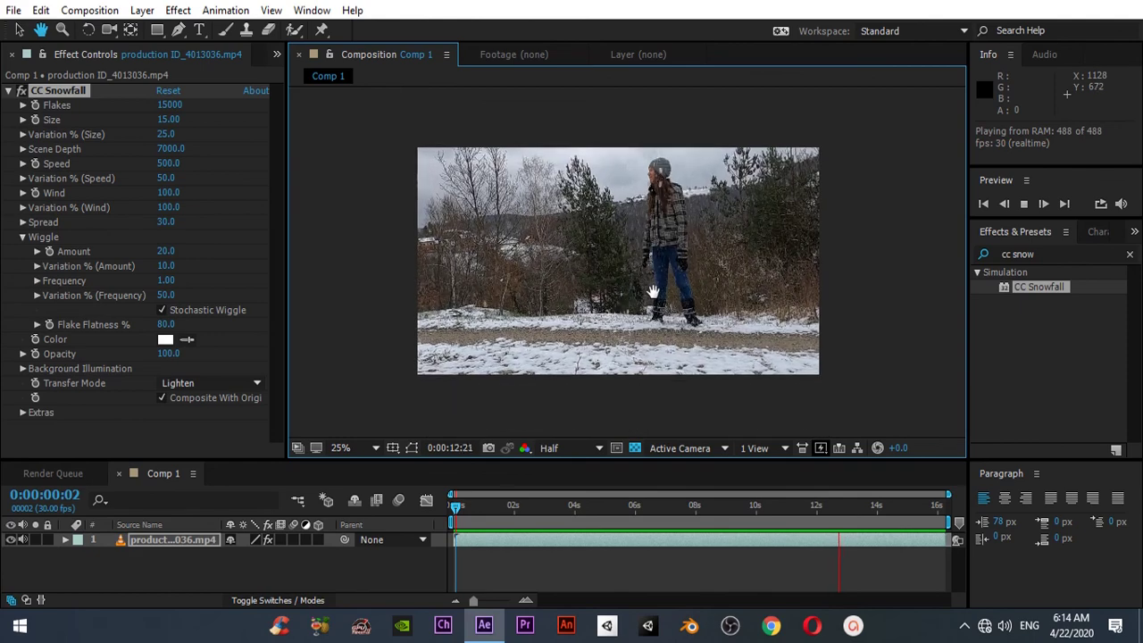
key(space)
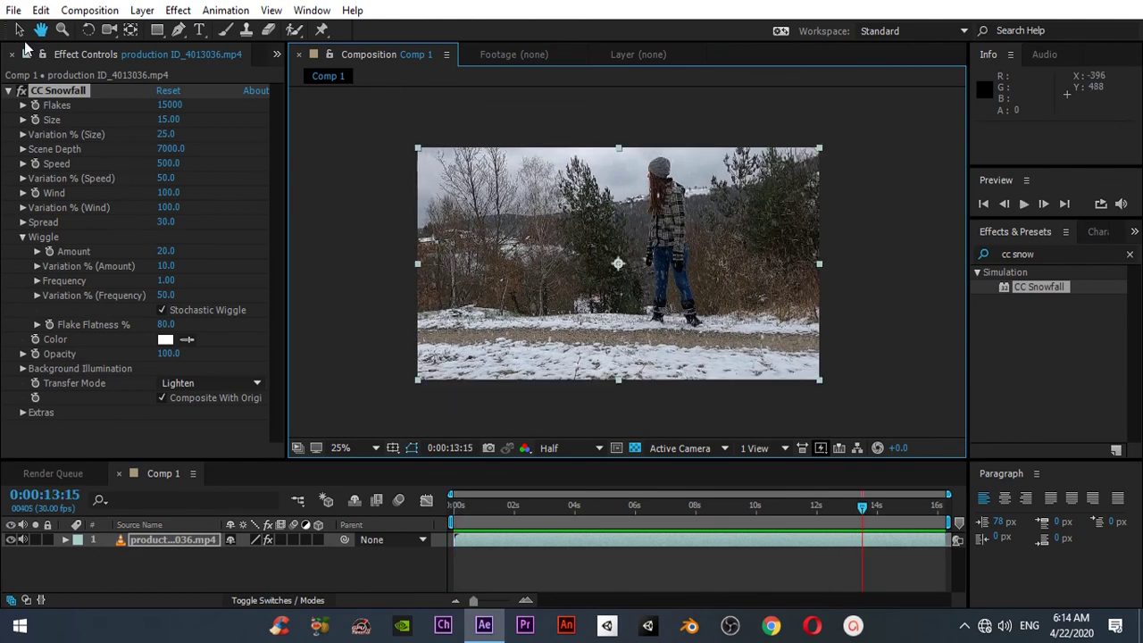
- Add Comp 1 to the render queue with Ctrl+M
click(67, 16)
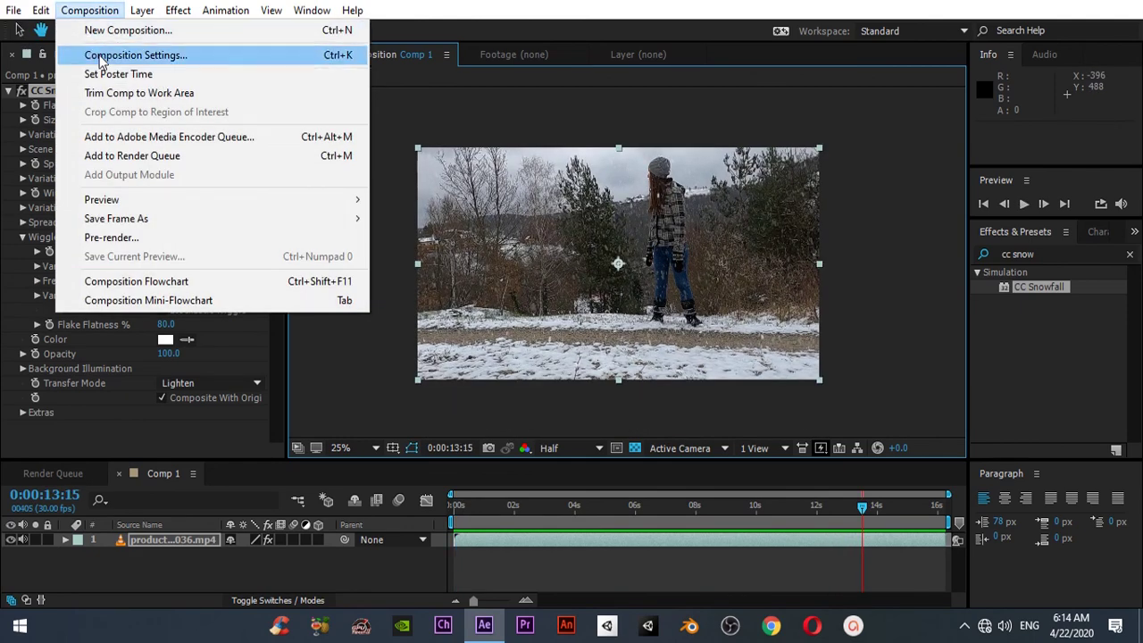
key(Escape)
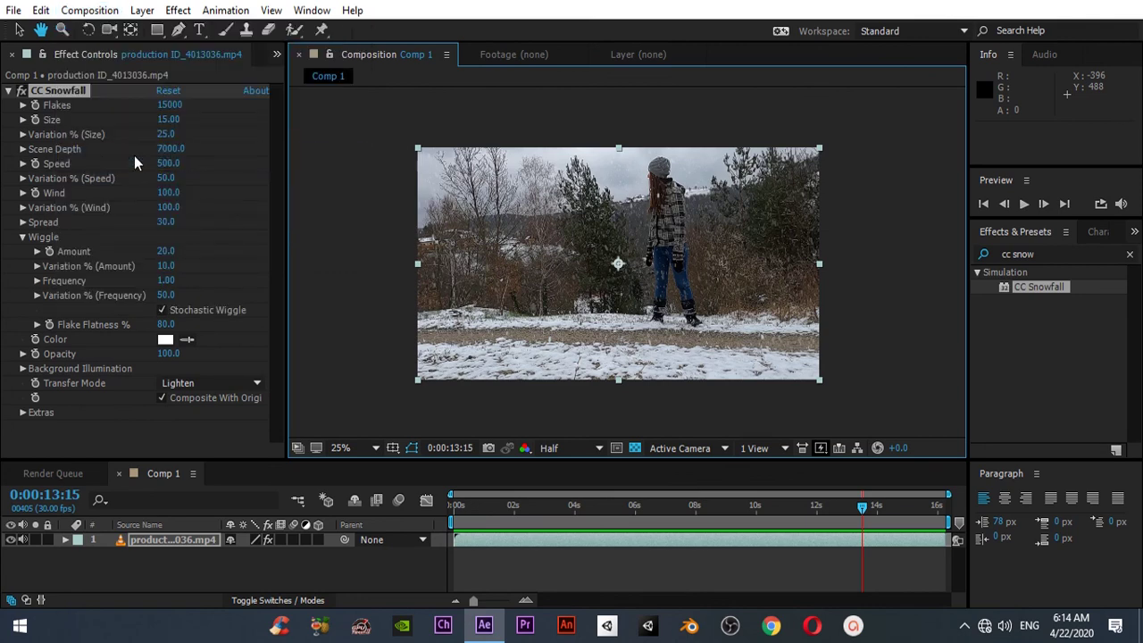
key(ctrl+m)
click(19, 30)
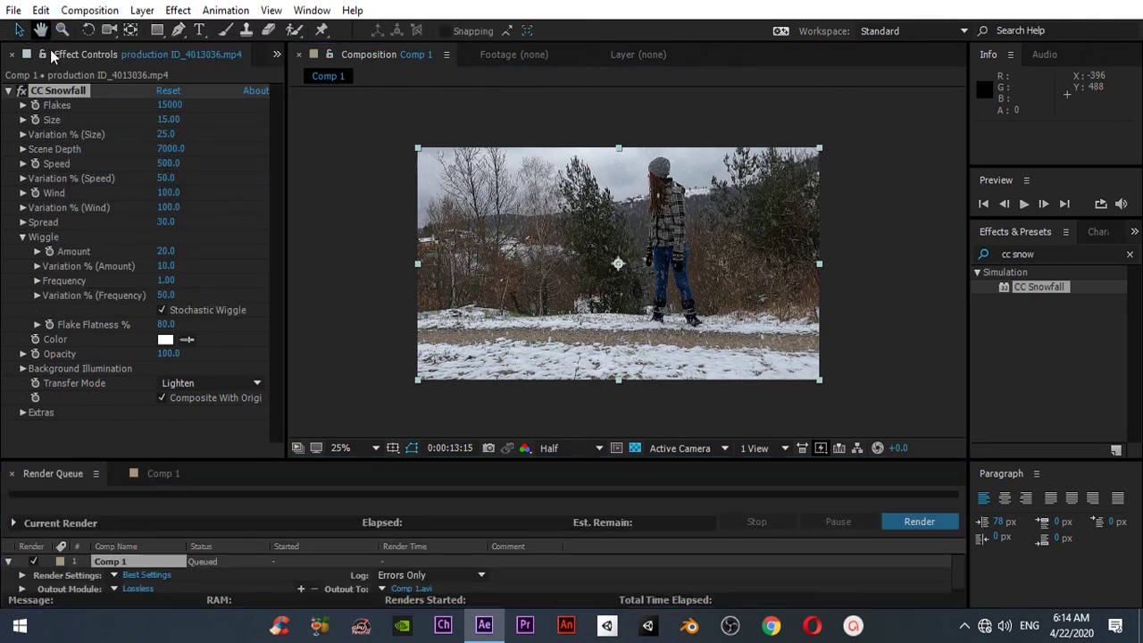
key(period)
key(period)
key(period)
key(period)
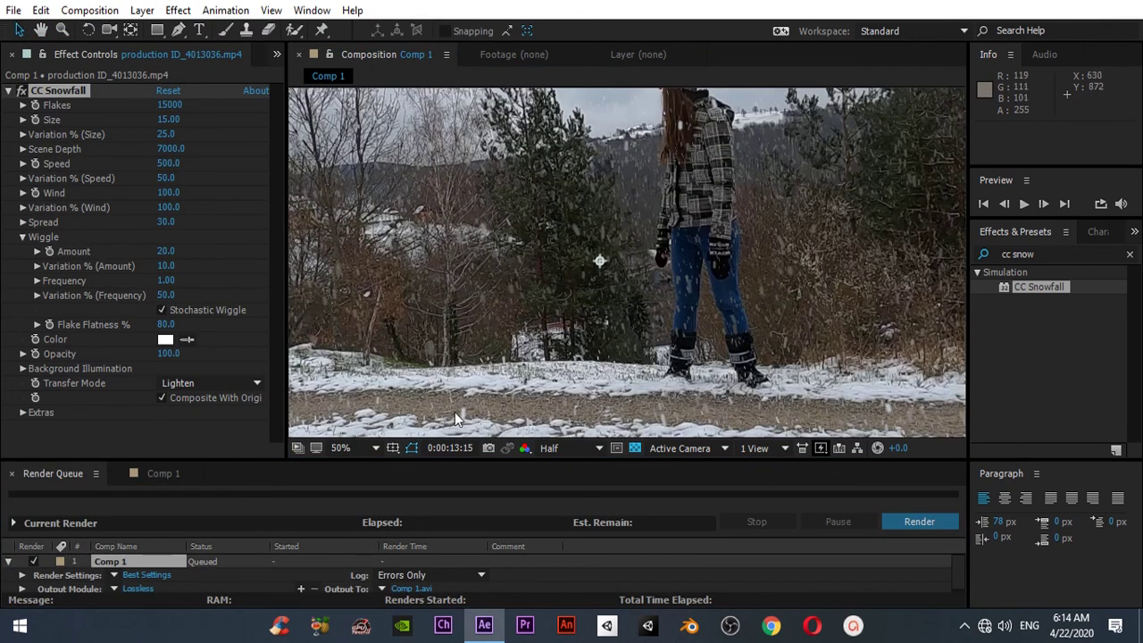
- Use Best render settings and AVI output, saving to the Desktop as Snowfall.avi
click(148, 576)
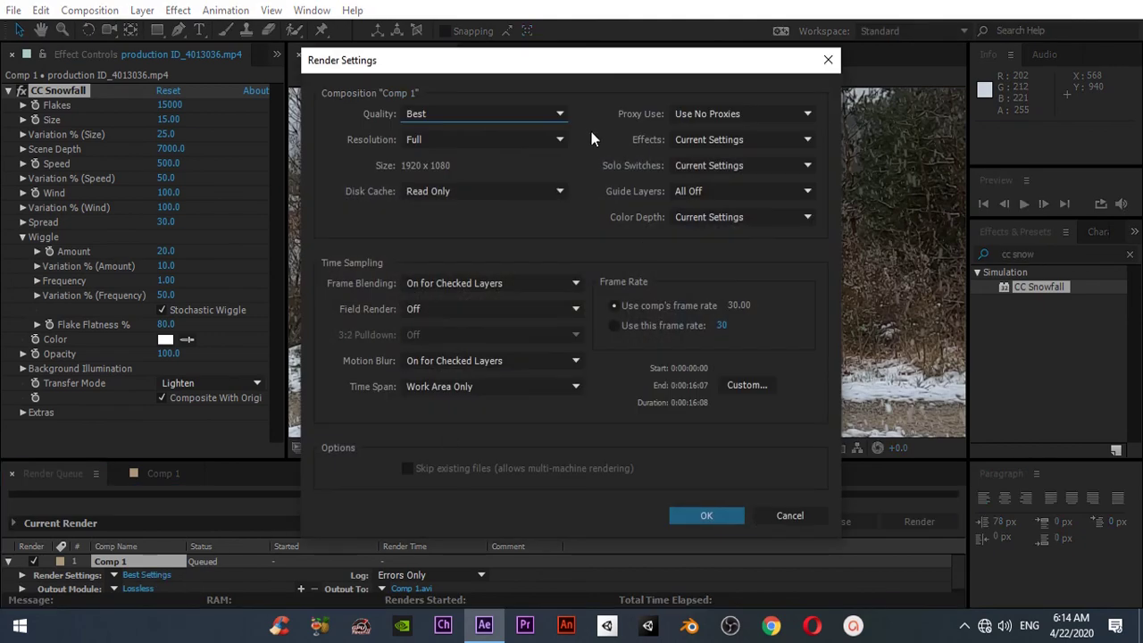
click(692, 518)
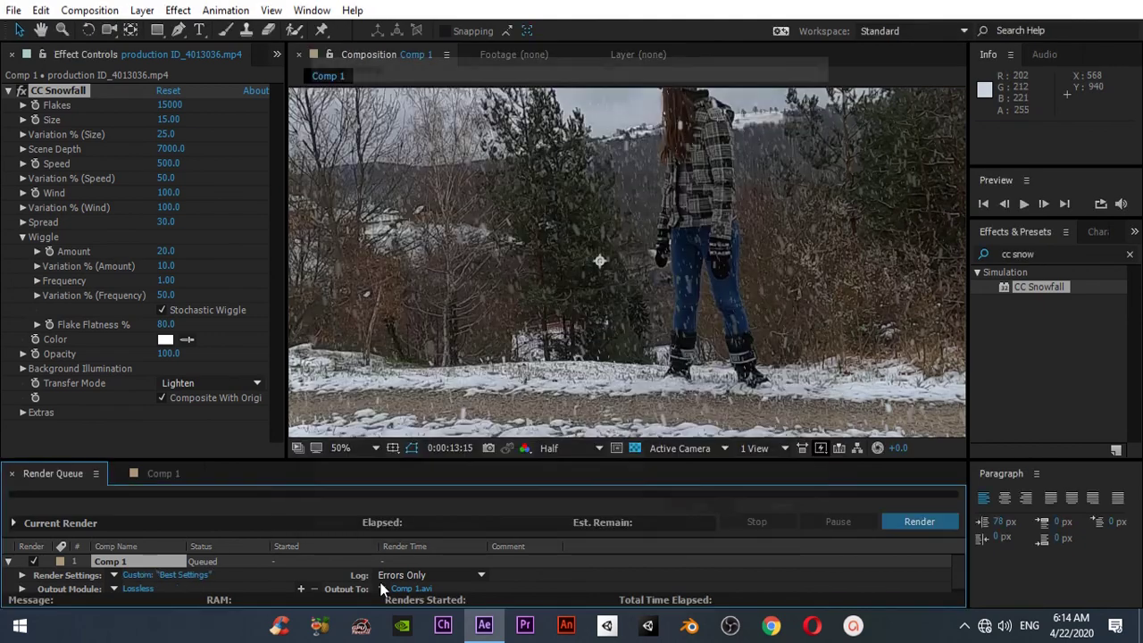
click(139, 589)
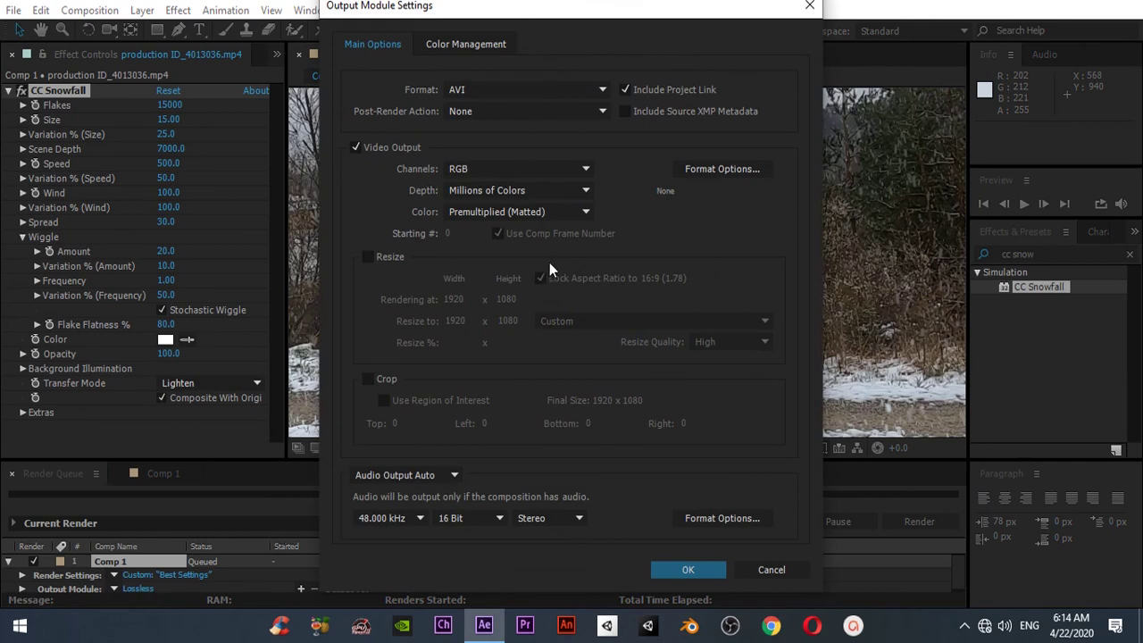
click(688, 569)
click(414, 591)
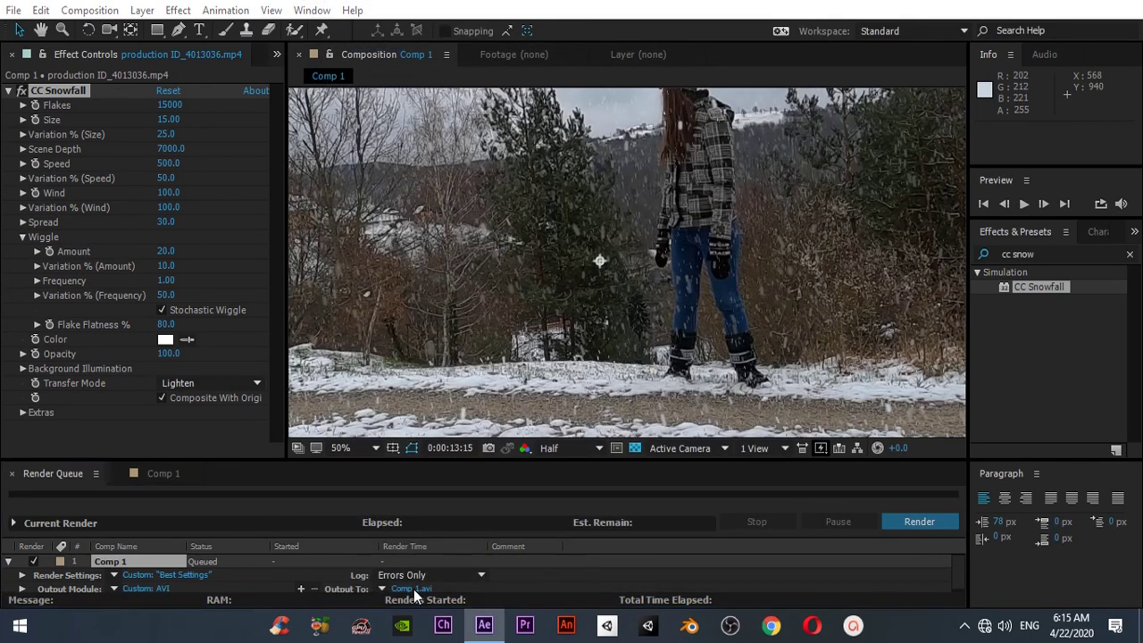
click(71, 141)
text(Snowfall)
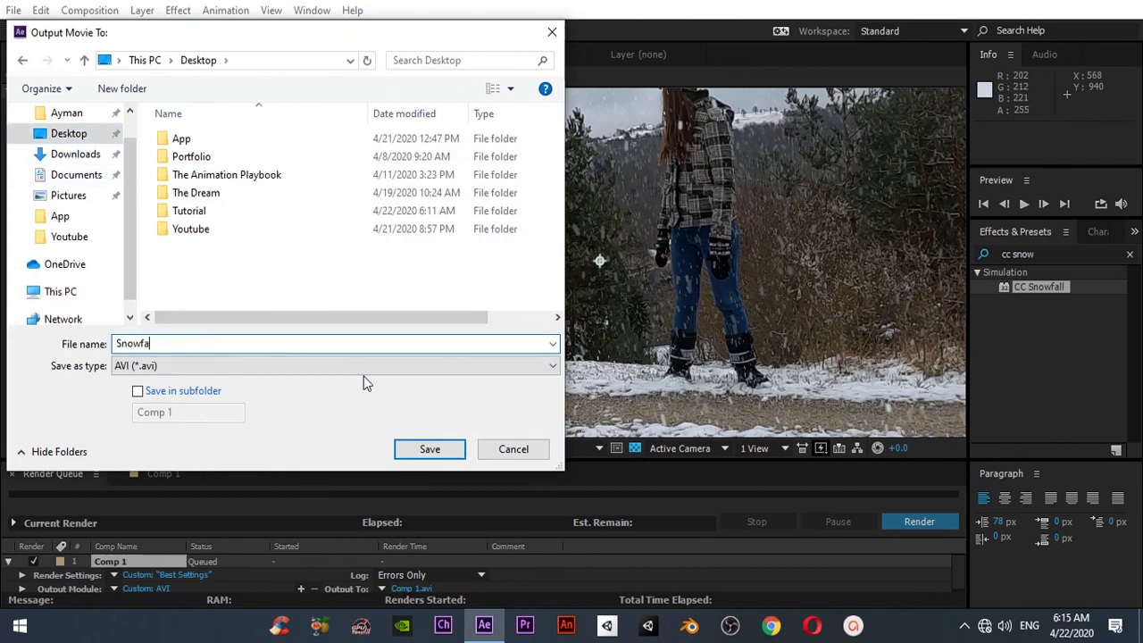
click(434, 451)
- Render Comp 1 to Snowfall.avi, then minimise After Effects to show the desktop
click(906, 525)
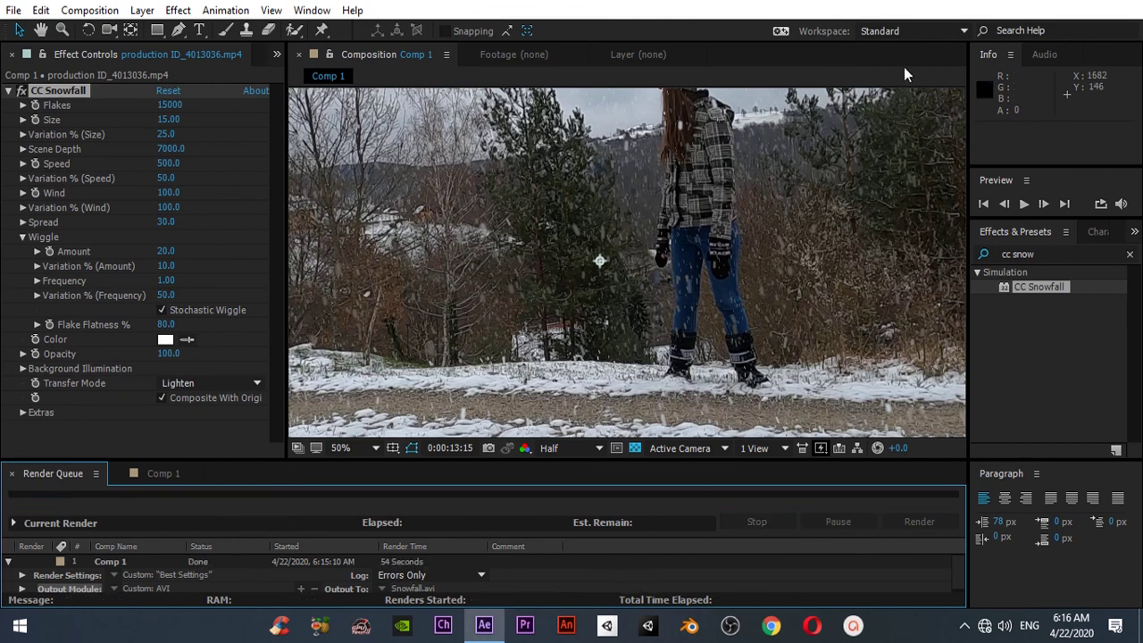
key(super+d)
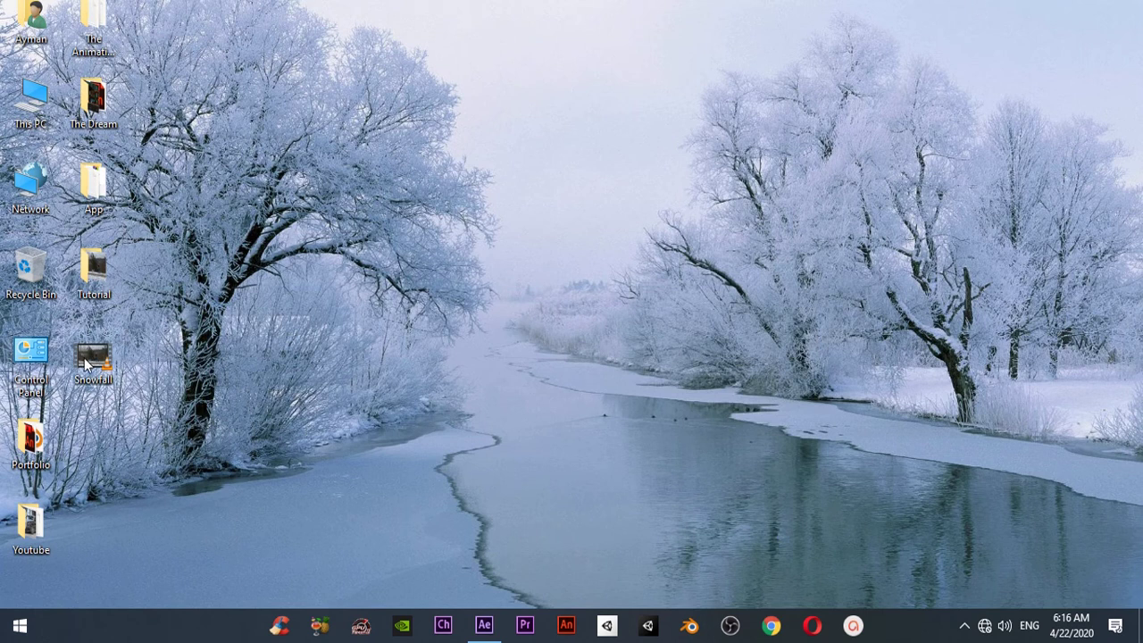
- Play the rendered Snowfall video from its desktop icon
double_click(86, 362)
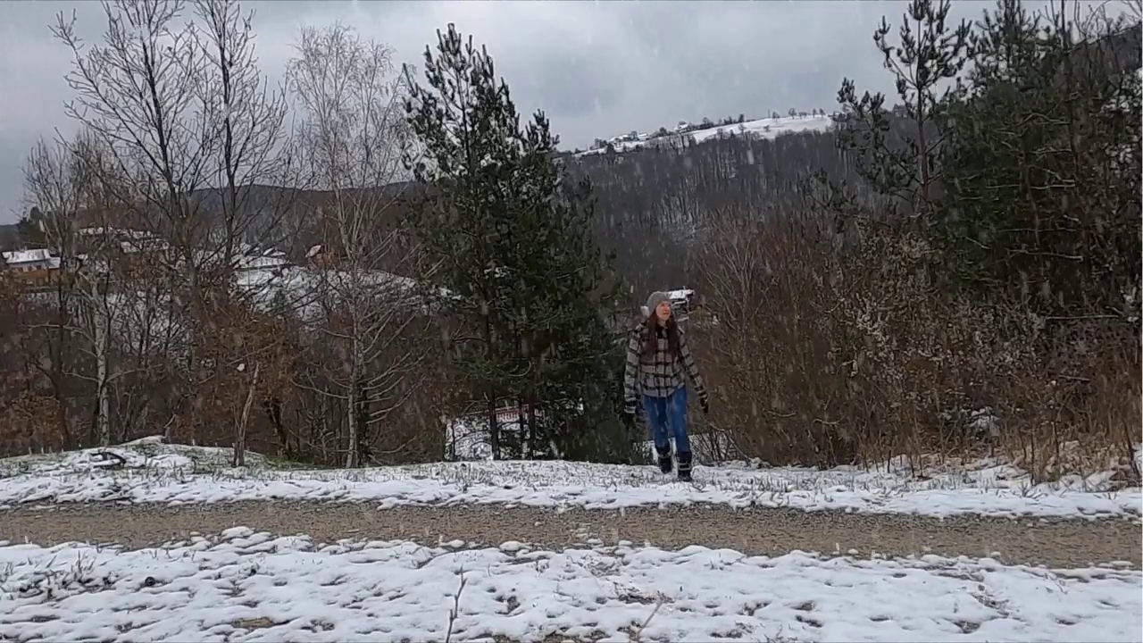